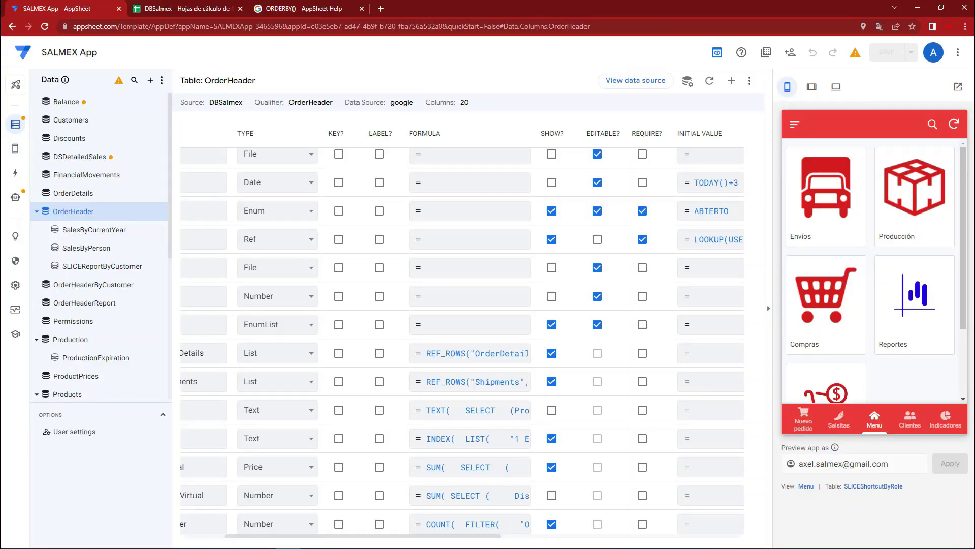
# Step: Preview the app at tablet size and expand the Ventas por mes chart on Indicadores
pyautogui.click(812, 87)
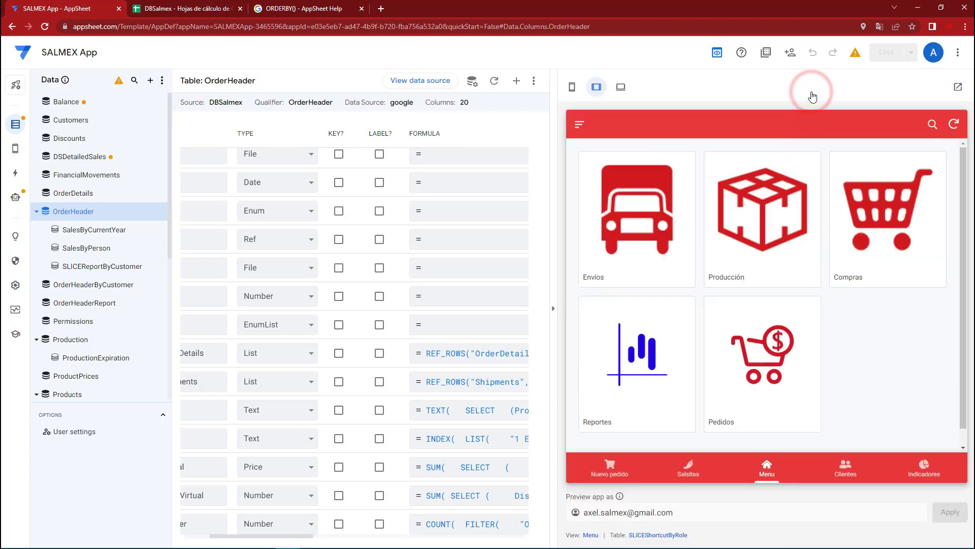
pyautogui.click(932, 474)
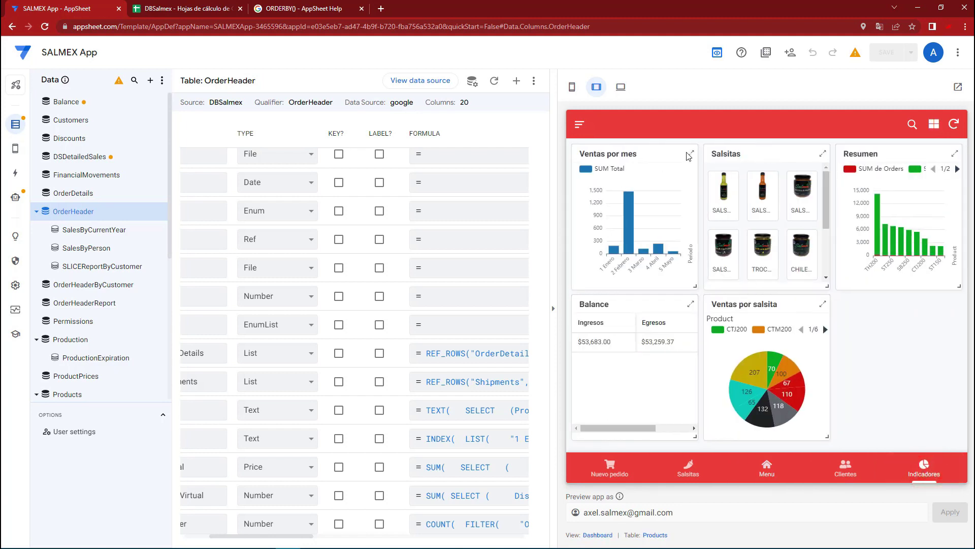
pyautogui.click(692, 153)
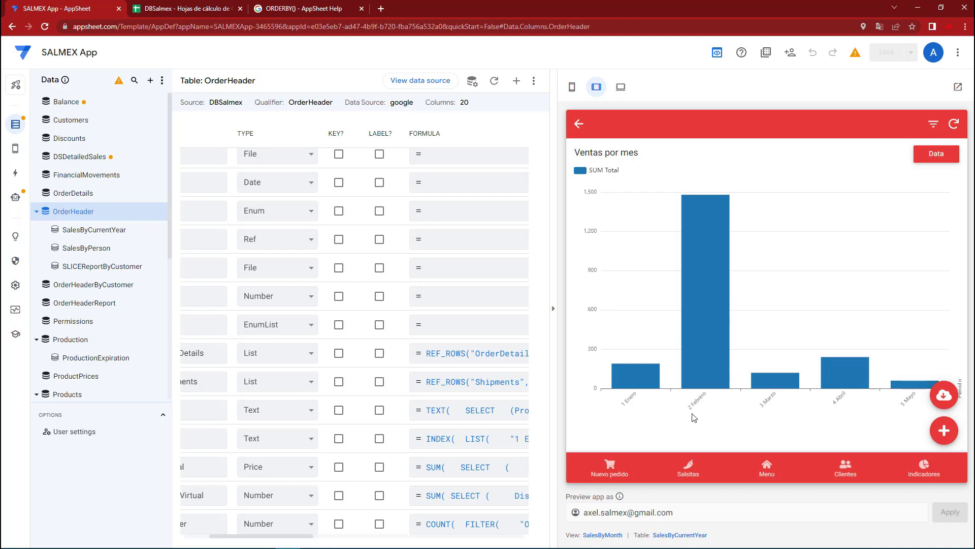
# Step: Open the Period column's app formula in the expanded editor
pyautogui.click(95, 212)
pyautogui.moveTo(269, 535); pyautogui.dragTo(220, 530)
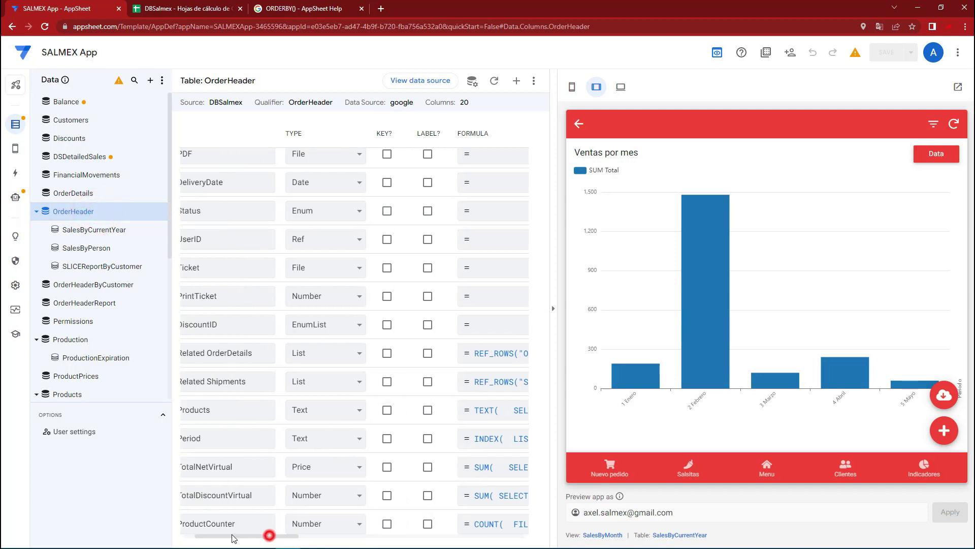
pyautogui.click(505, 440)
pyautogui.click(712, 160)
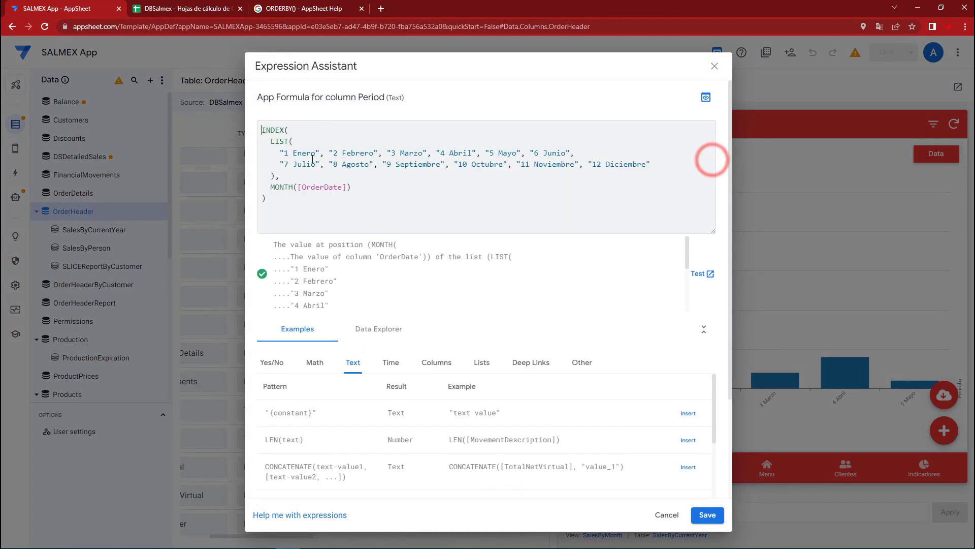
# Step: Delete the number prefixes before Enero, Julio, Febrero, Agosto and Marzo
pyautogui.press('BackSpace')
pyautogui.press('BackSpace')
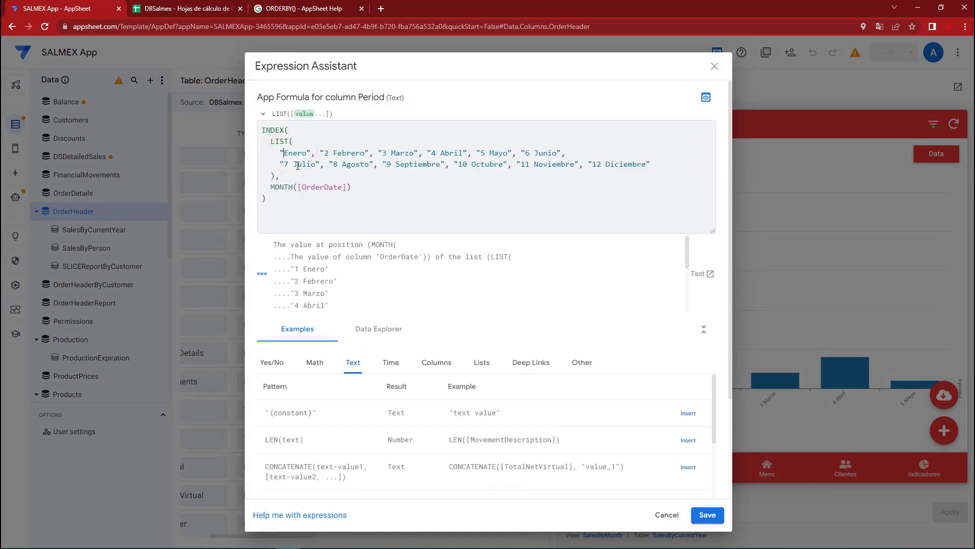
pyautogui.press('BackSpace')
pyautogui.press('BackSpace')
pyautogui.click(334, 153)
pyautogui.press('BackSpace')
pyautogui.press('BackSpace')
pyautogui.click(334, 164)
pyautogui.press('BackSpace')
pyautogui.press('BackSpace')
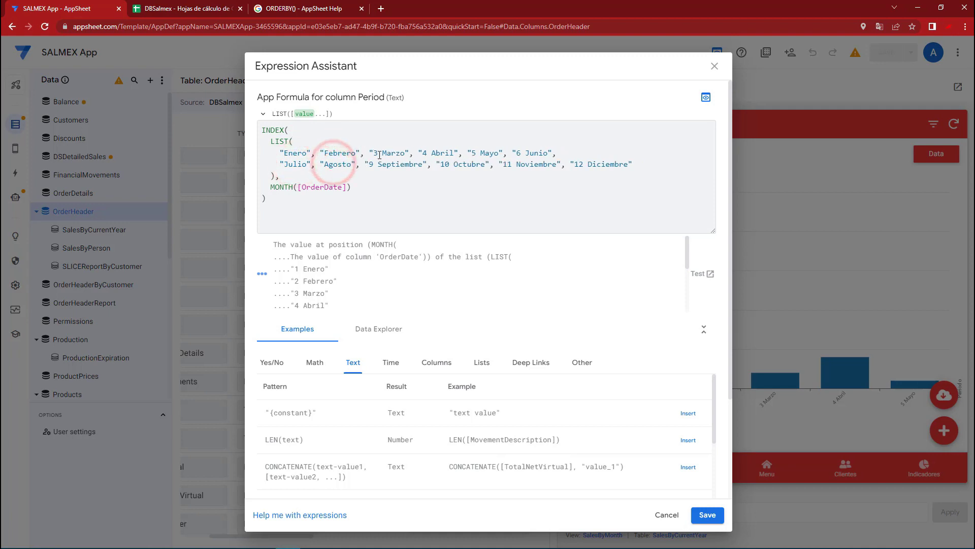
pyautogui.press('BackSpace')
pyautogui.press('BackSpace')
# Step: Remove the prefixes before Septiembre, Abril and Octubre, then save the formula and app
pyautogui.click(377, 164)
pyautogui.press('BackSpace')
pyautogui.press('BackSpace')
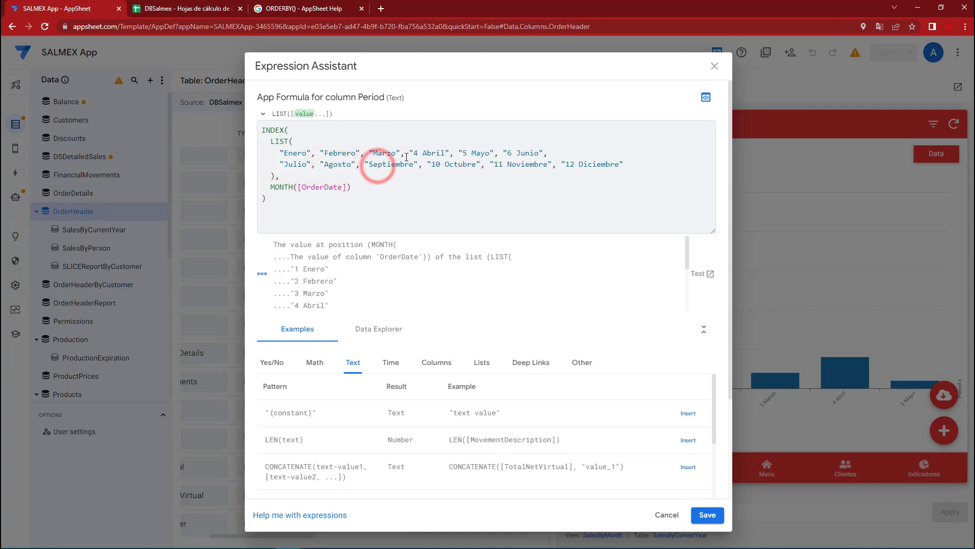
pyautogui.click(423, 153)
pyautogui.press('BackSpace')
pyautogui.press('BackSpace')
pyautogui.click(445, 164)
pyautogui.press('BackSpace')
pyautogui.press('BackSpace')
pyautogui.press('BackSpace')
pyautogui.press('BackSpace')
pyautogui.press('BackSpace')
pyautogui.press('BackSpace')
pyautogui.press('BackSpace')
pyautogui.press('BackSpace')
pyautogui.press('BackSpace')
pyautogui.press('BackSpace')
pyautogui.press('BackSpace')
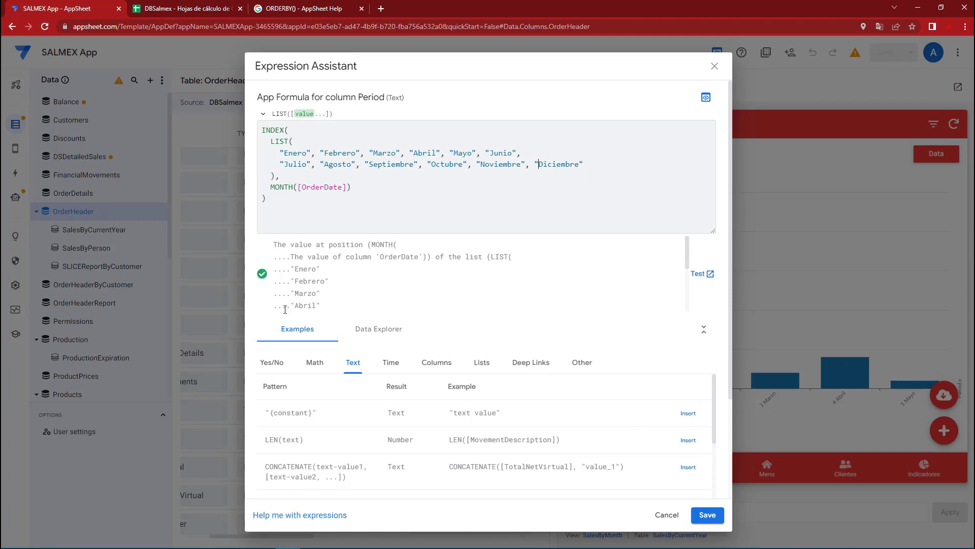
pyautogui.click(701, 518)
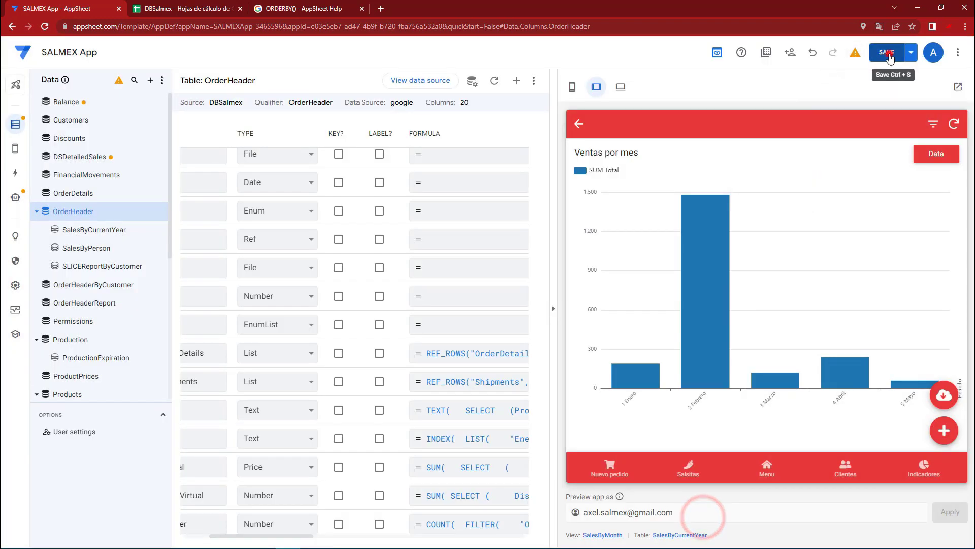
pyautogui.click(889, 54)
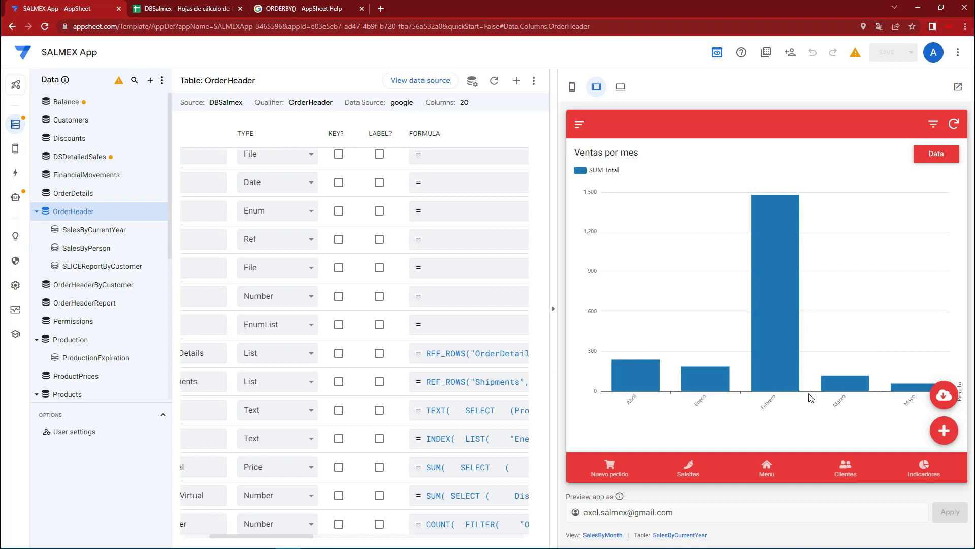
# Step: Scroll the columns table back to the left
pyautogui.moveTo(247, 536)
pyautogui.mouseDown()
pyautogui.moveTo(202, 540)
pyautogui.moveTo(224, 545)
pyautogui.mouseUp()
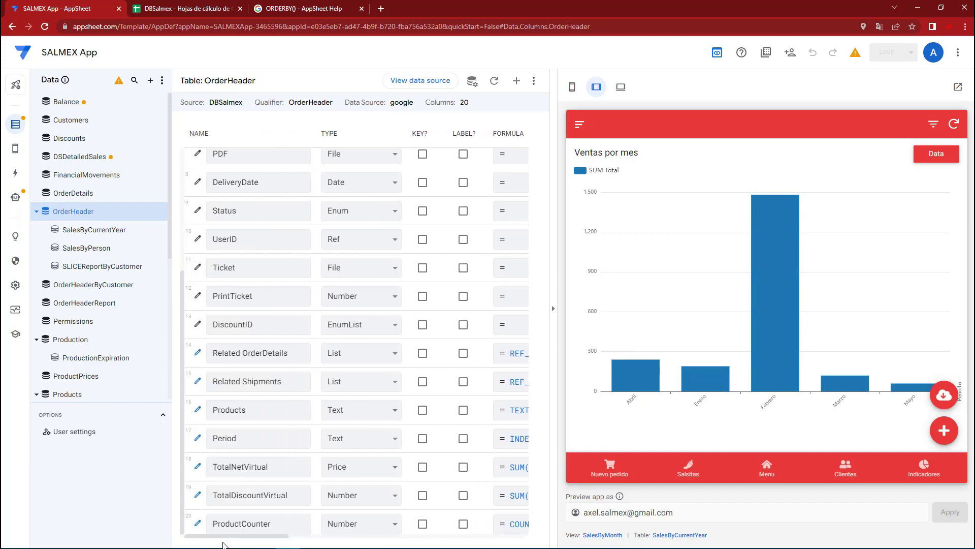
# Step: Replace the Period formula with a pasted SWITCH formula mapping month numbers to names
pyautogui.click(512, 438)
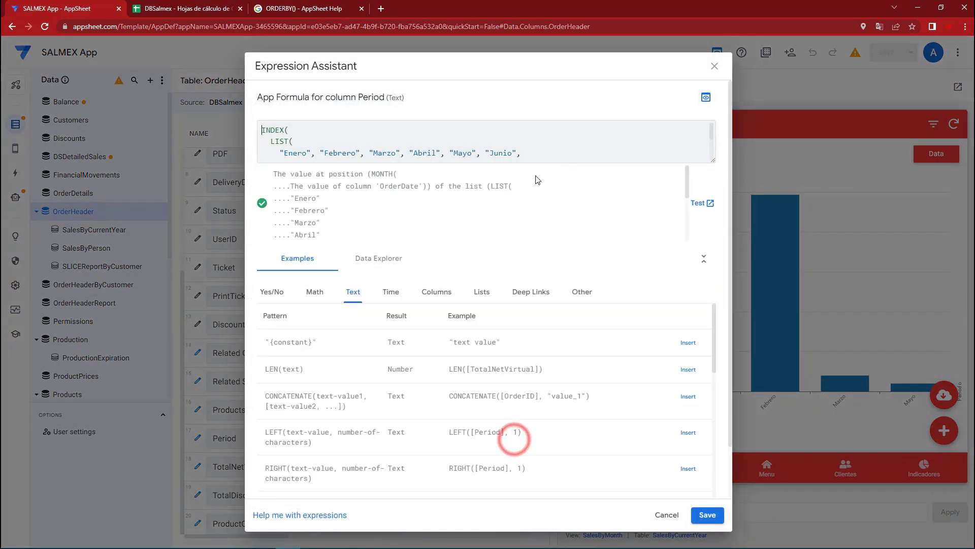
pyautogui.click(712, 161)
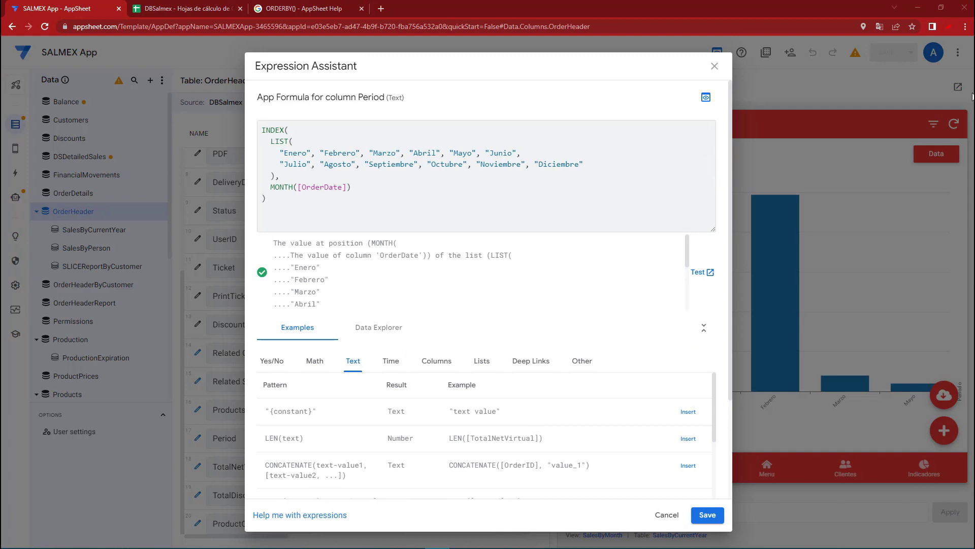
pyautogui.moveTo(275, 201); pyautogui.dragTo(245, 108)
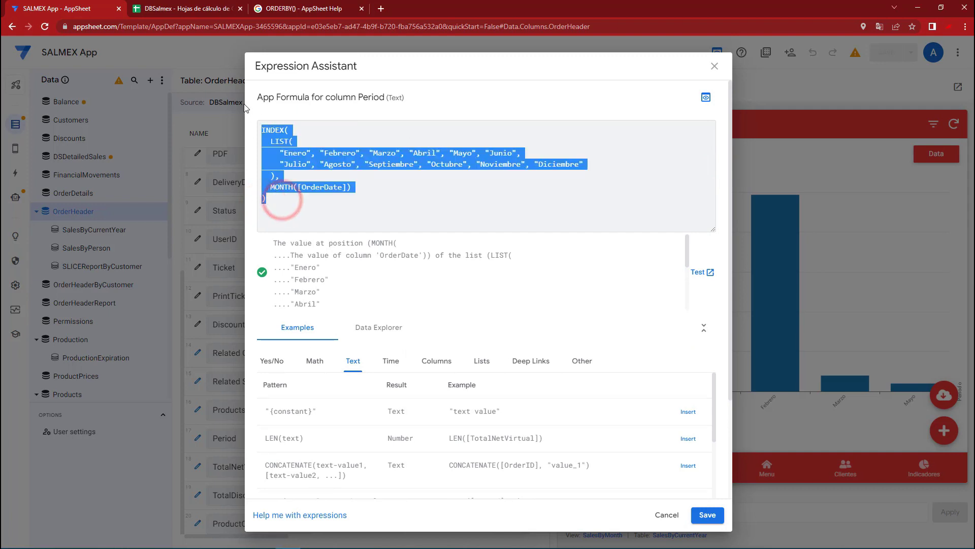
pyautogui.click(284, 196)
pyautogui.moveTo(279, 203); pyautogui.dragTo(237, 108)
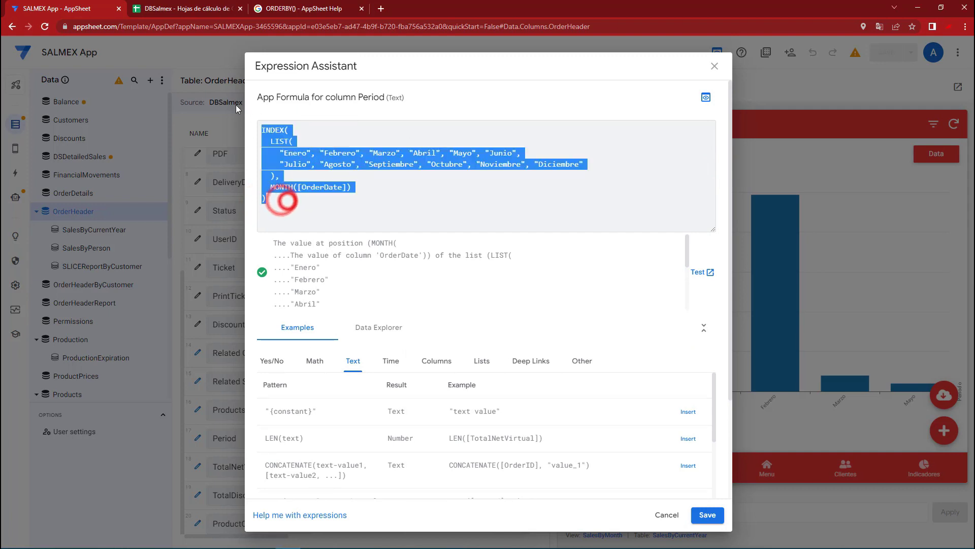
pyautogui.hotkey('ctrl', 'v')
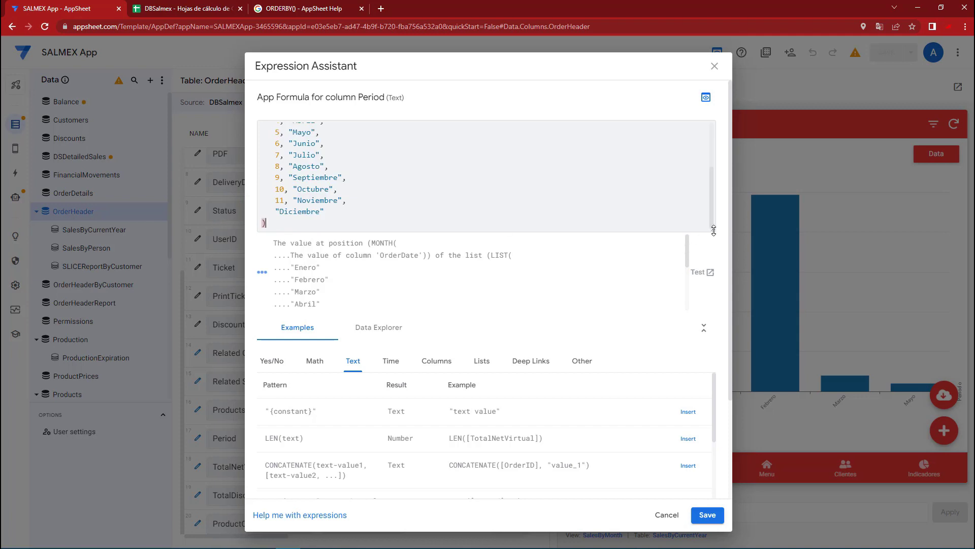
pyautogui.moveTo(713, 230); pyautogui.dragTo(718, 318)
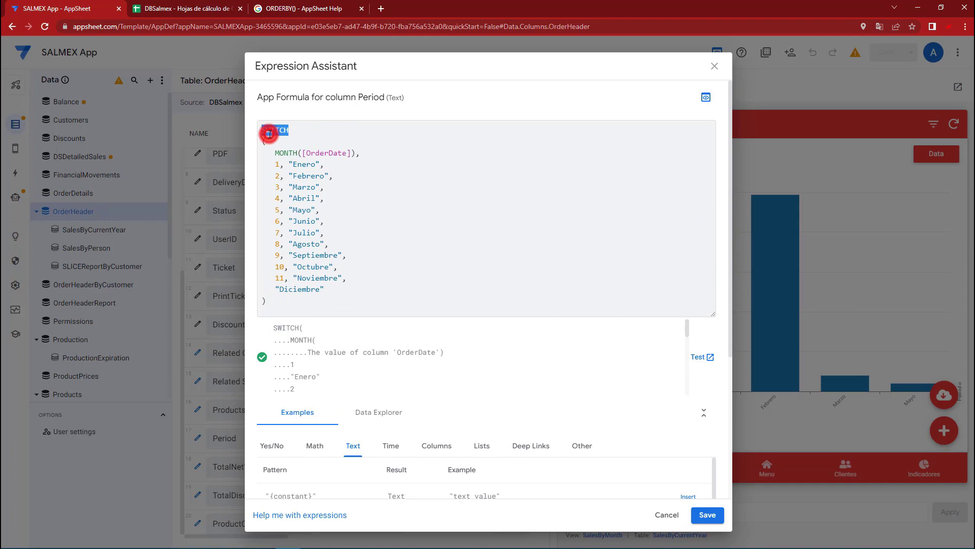
# Step: Check the MONTH([OrderDate]) argument and month names, then save the formula and app
pyautogui.moveTo(276, 153); pyautogui.dragTo(357, 156)
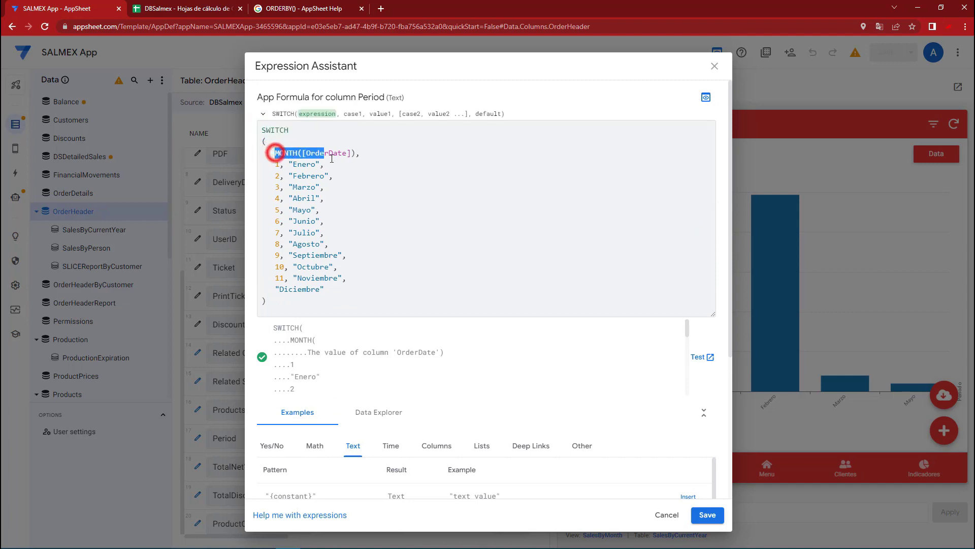
pyautogui.click(319, 154)
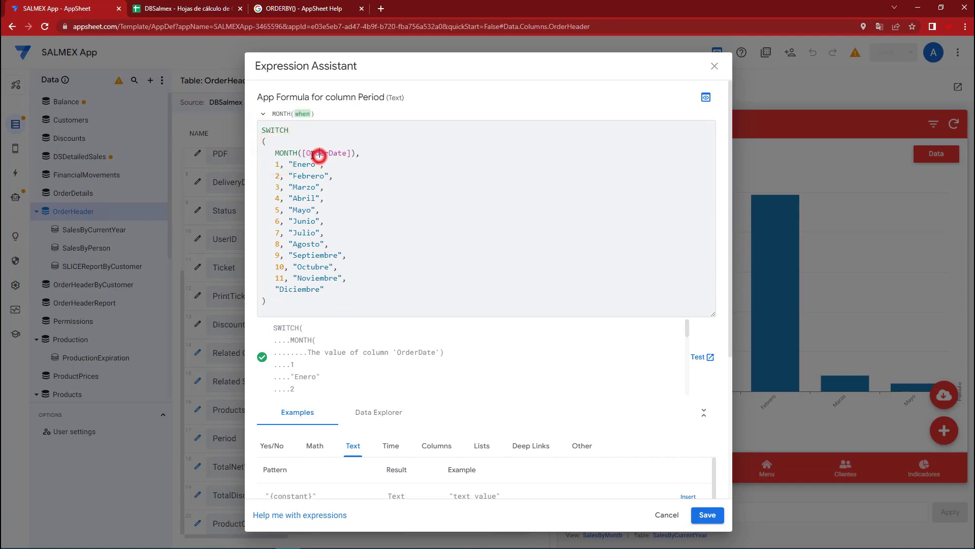
pyautogui.moveTo(303, 153); pyautogui.dragTo(354, 156)
pyautogui.click(273, 197)
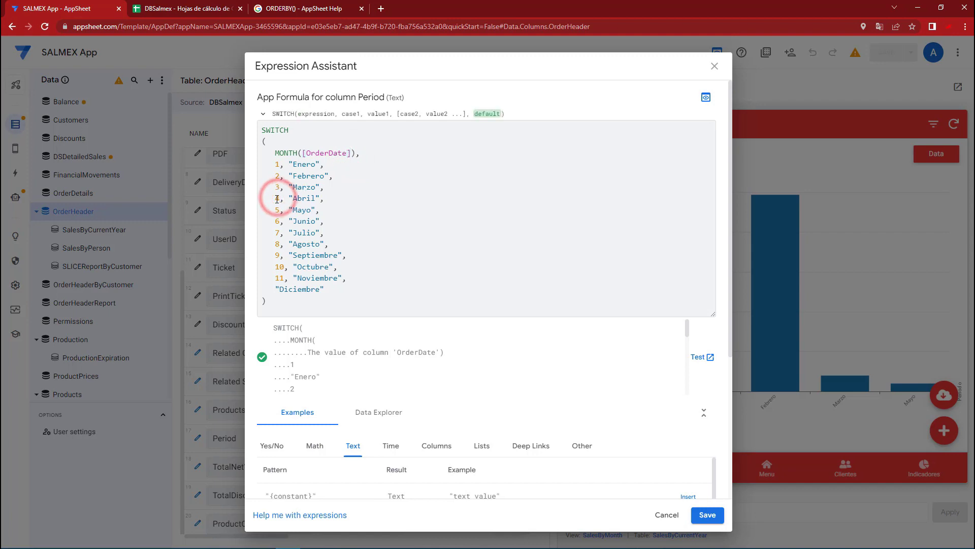
pyautogui.click(331, 196)
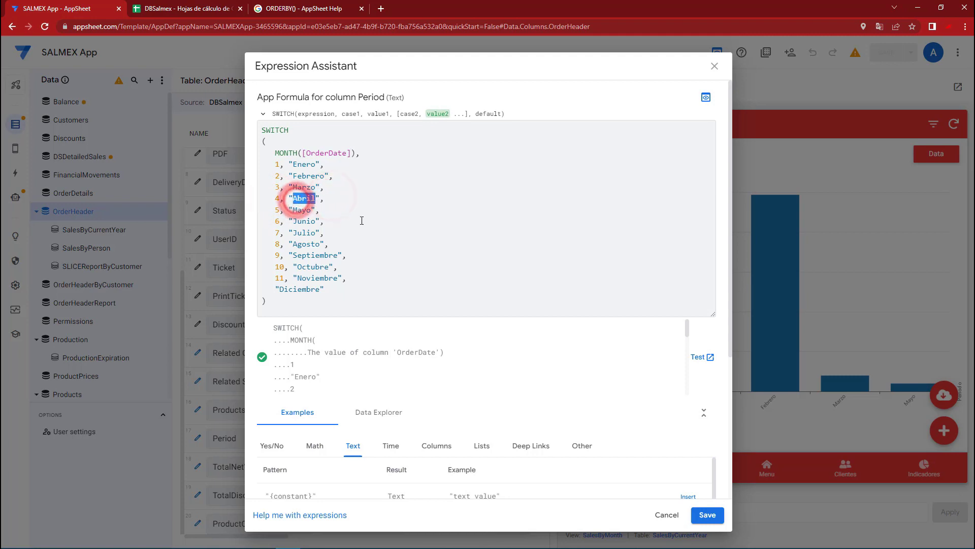
pyautogui.doubleClick(303, 164)
pyautogui.doubleClick(306, 176)
pyautogui.doubleClick(302, 188)
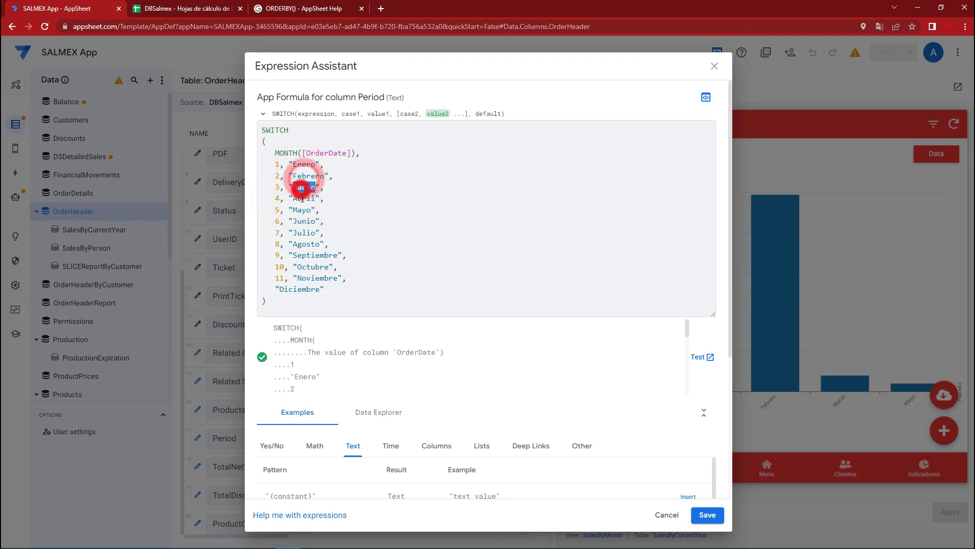
pyautogui.click(294, 164)
pyautogui.doubleClick(294, 164)
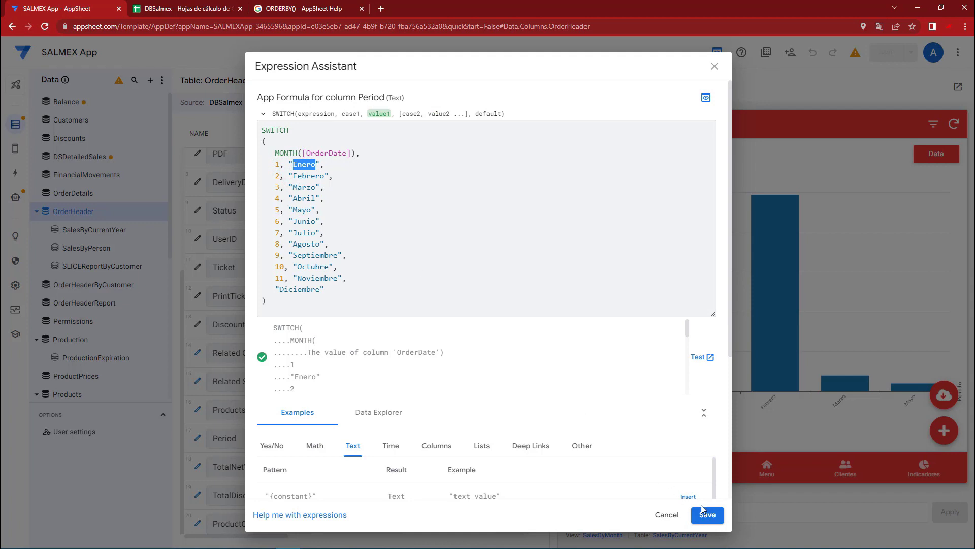
pyautogui.click(710, 515)
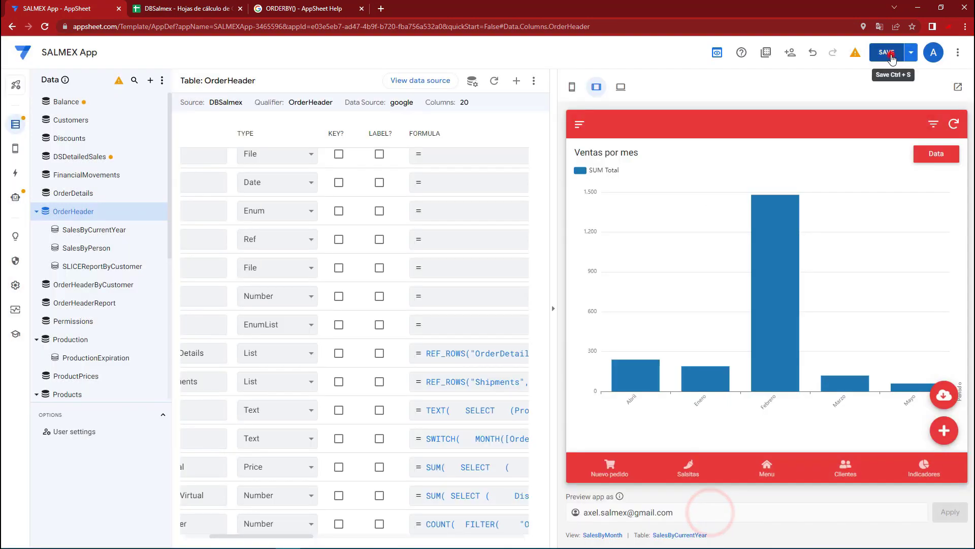
pyautogui.click(891, 54)
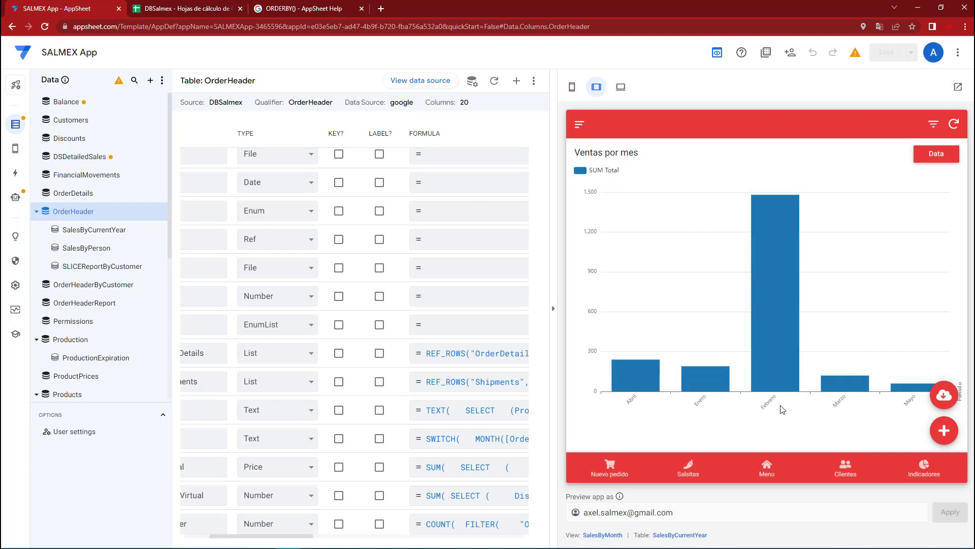
pyautogui.moveTo(634, 375)
pyautogui.click(460, 438)
pyautogui.click(712, 162)
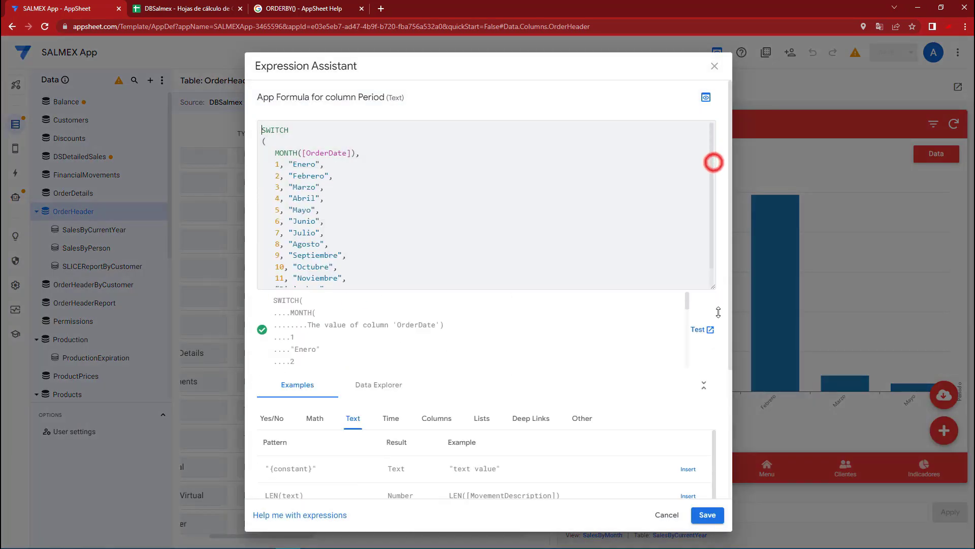
pyautogui.click(315, 305)
pyautogui.hotkey('ctrl', 'a')
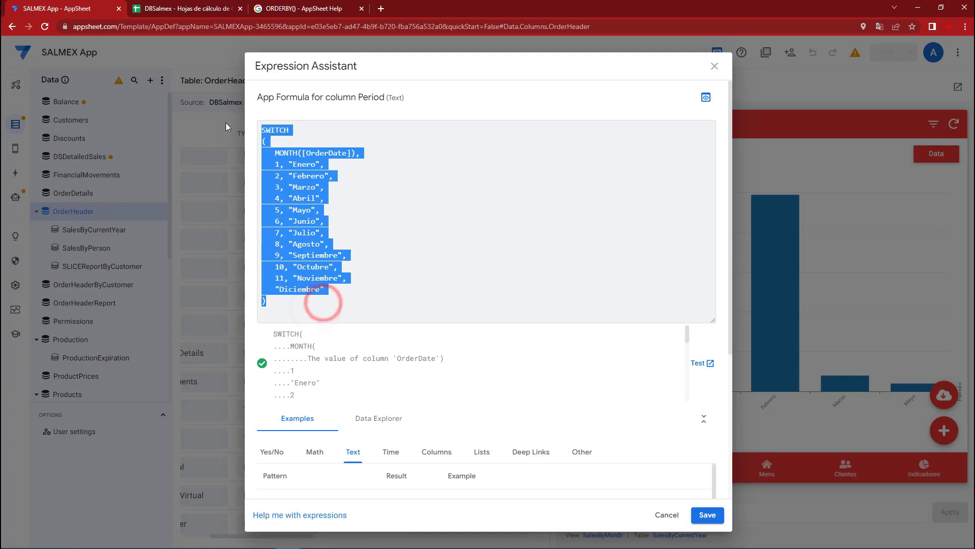
pyautogui.click(439, 177)
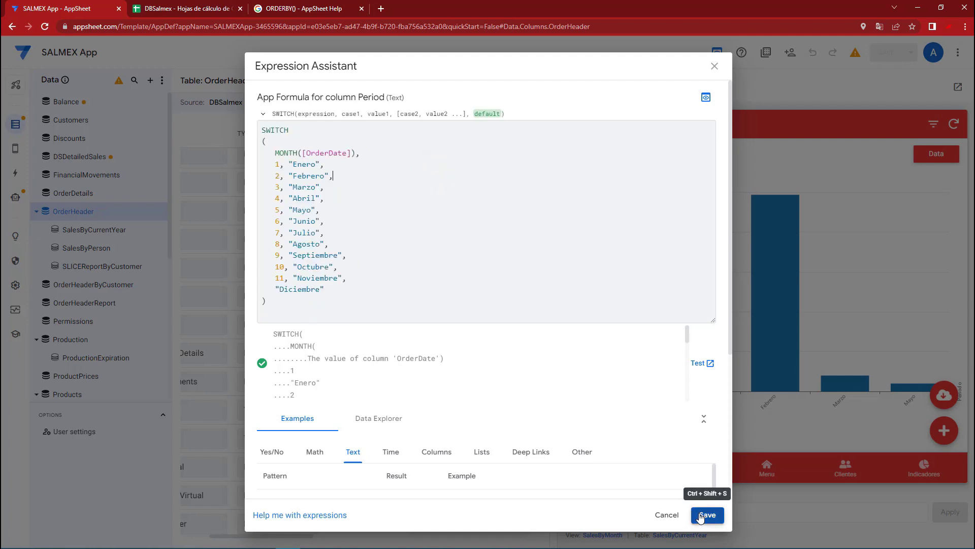
pyautogui.click(700, 516)
pyautogui.click(885, 54)
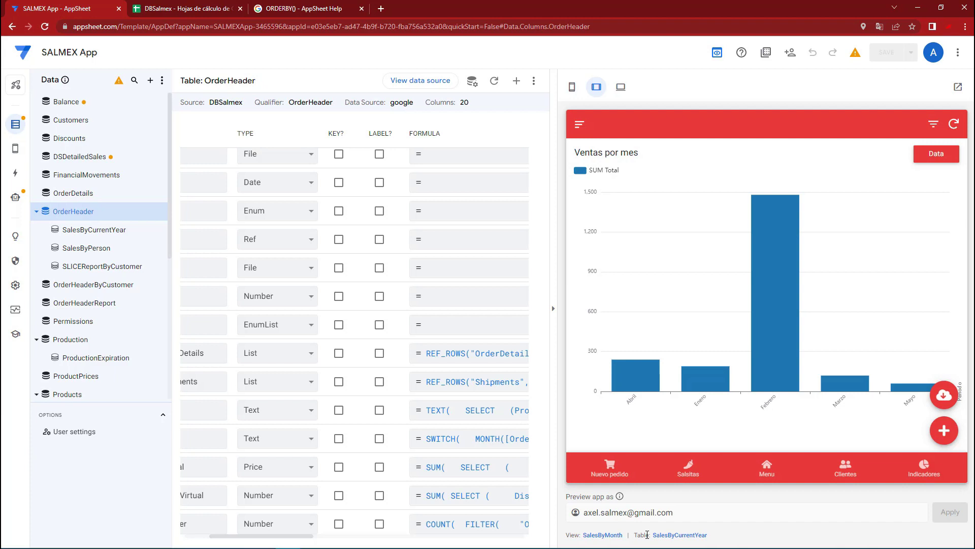
# Step: Switch the SalesByMonth view to the new chart editor
pyautogui.click(603, 534)
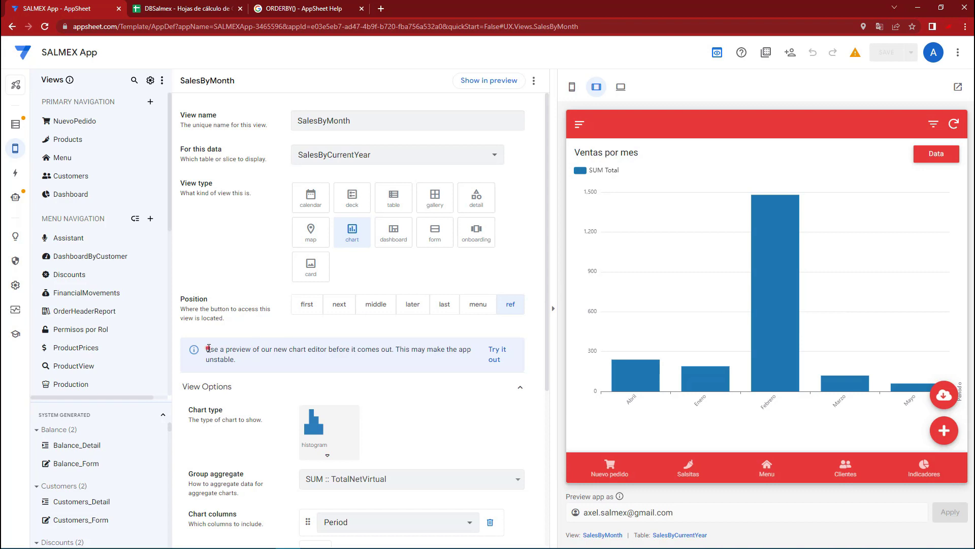
pyautogui.moveTo(208, 349); pyautogui.dragTo(313, 349)
pyautogui.click(315, 349)
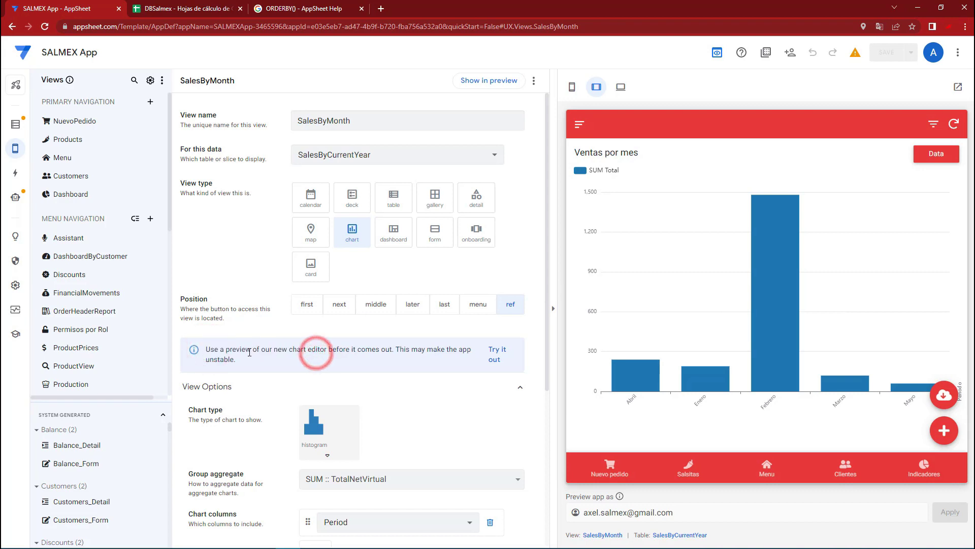
pyautogui.click(496, 355)
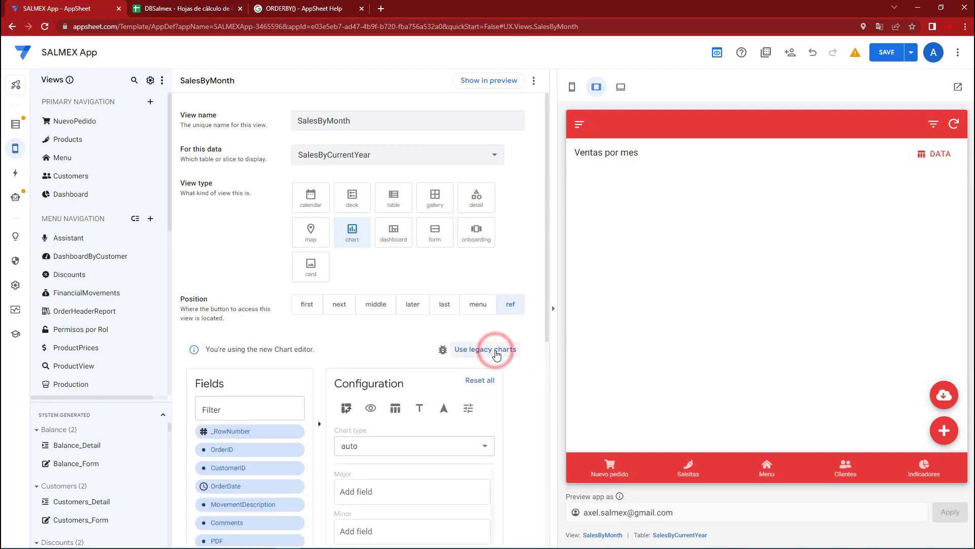
# Step: Set the SalesByMonth chart type to bar
pyautogui.scroll(-2, 356, 371)
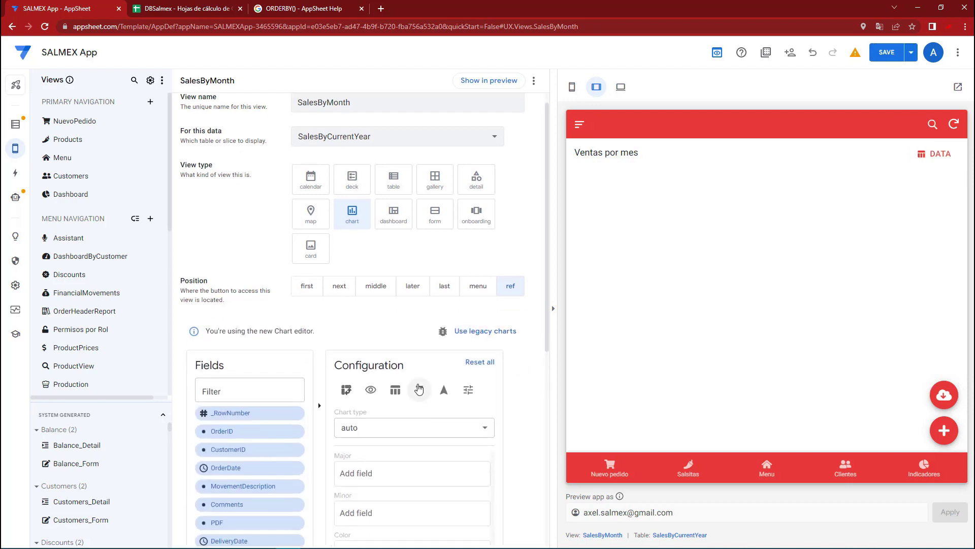
pyautogui.scroll(-2, 256, 343)
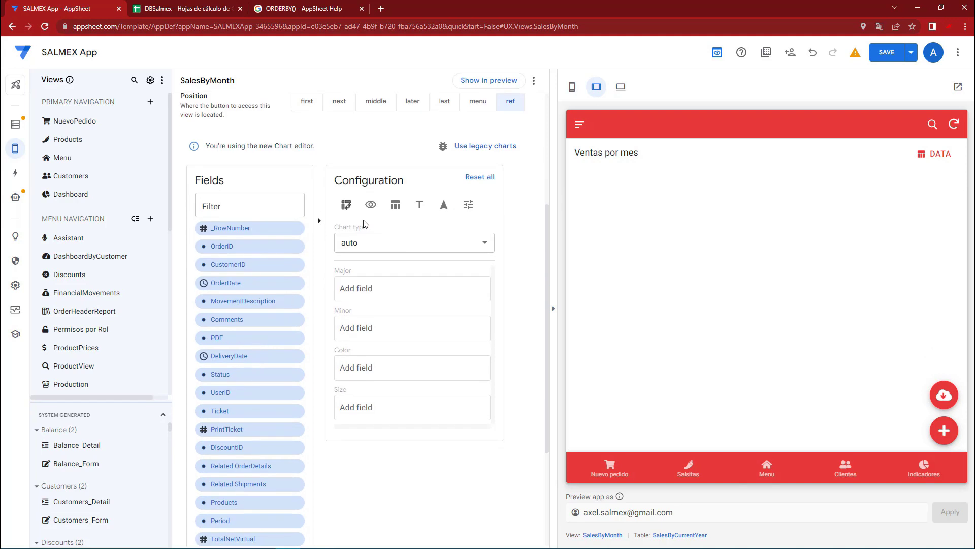
pyautogui.click(571, 87)
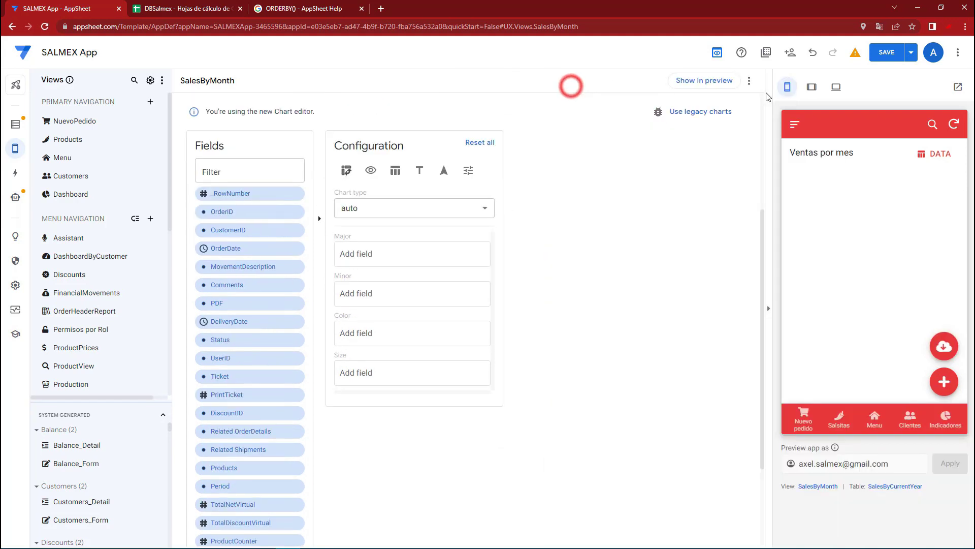
pyautogui.click(808, 86)
pyautogui.scroll(-1, 262, 374)
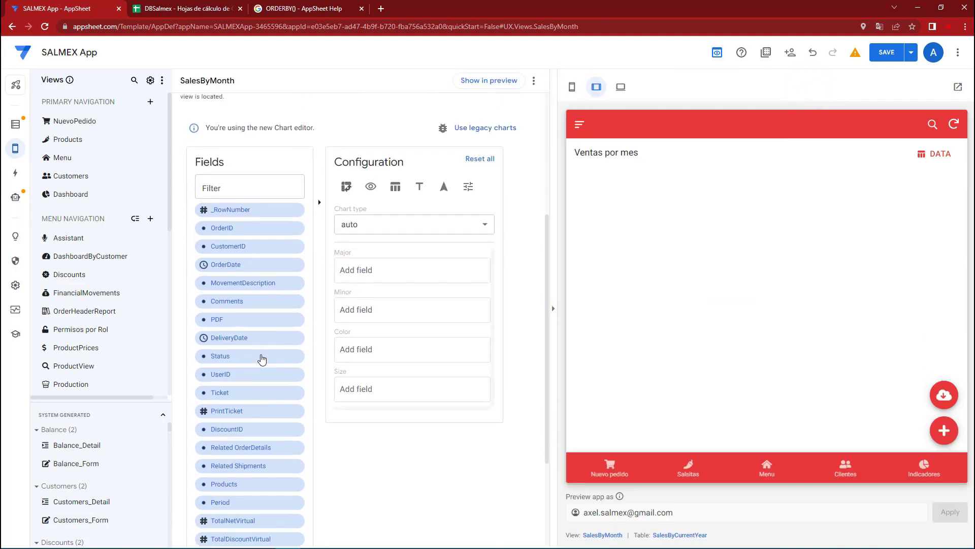
pyautogui.click(365, 198)
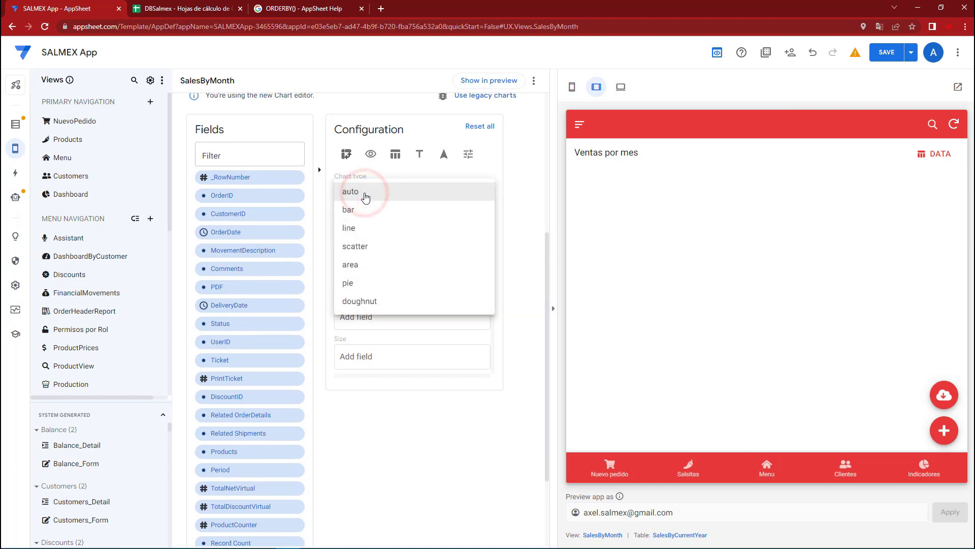
pyautogui.click(365, 210)
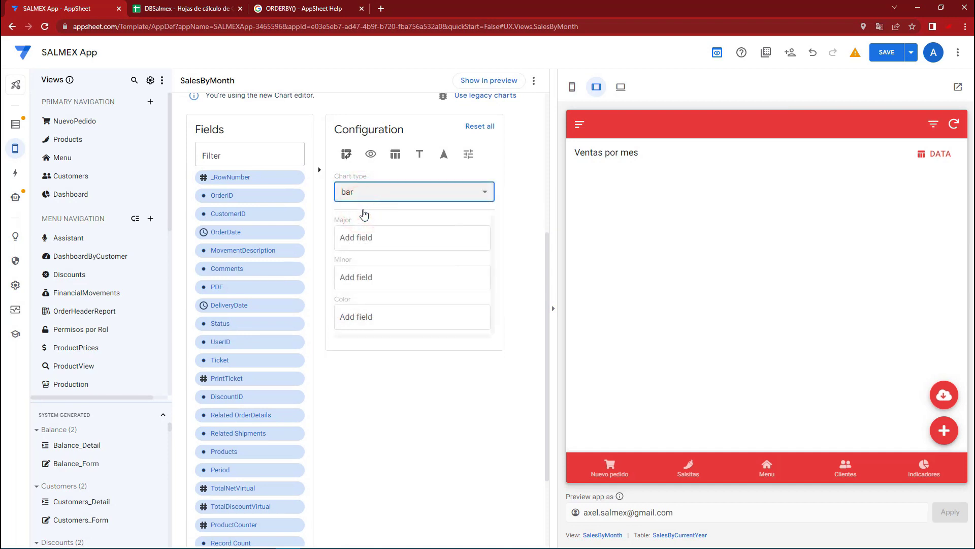
pyautogui.click(356, 240)
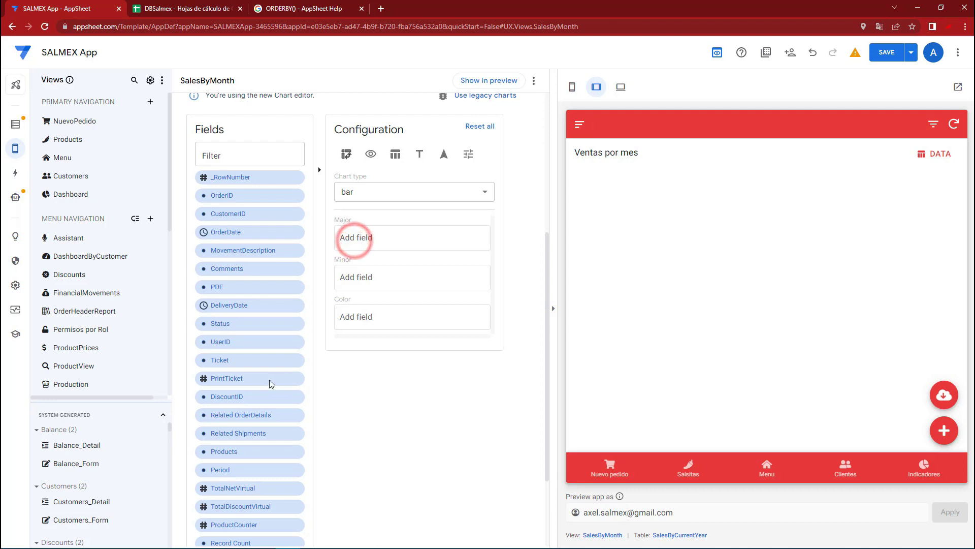
# Step: Put the Period field in the chart's Major box
pyautogui.scroll(-1, 239, 365)
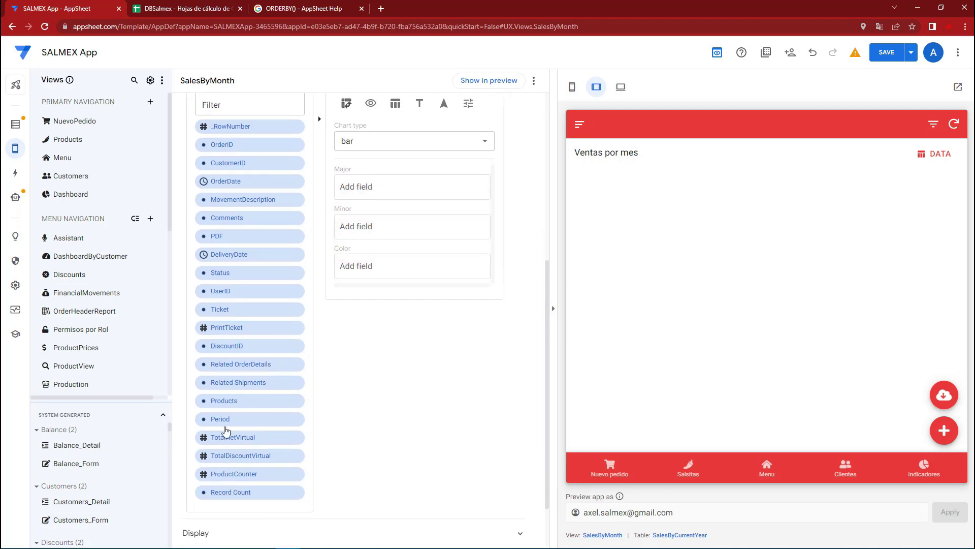
pyautogui.moveTo(222, 422); pyautogui.dragTo(233, 418)
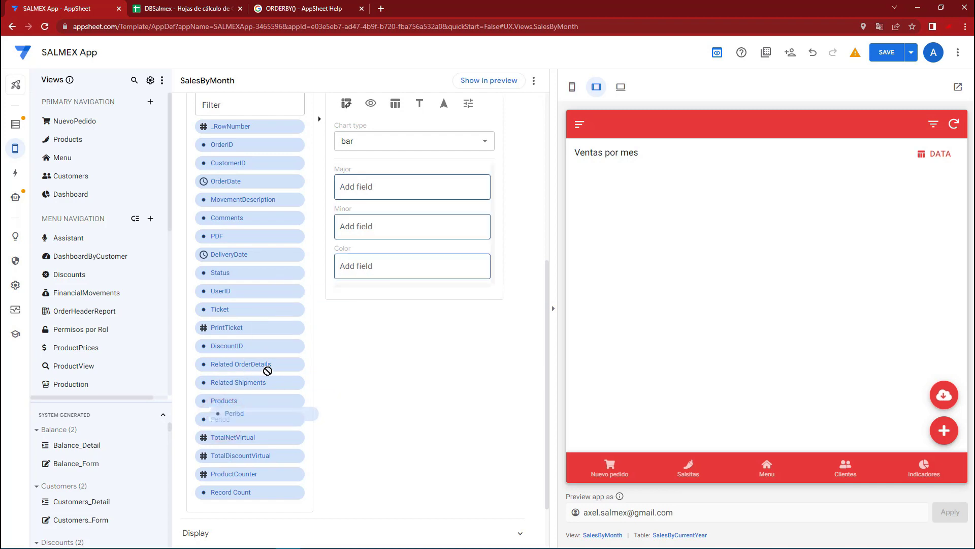
pyautogui.moveTo(233, 419); pyautogui.dragTo(362, 189)
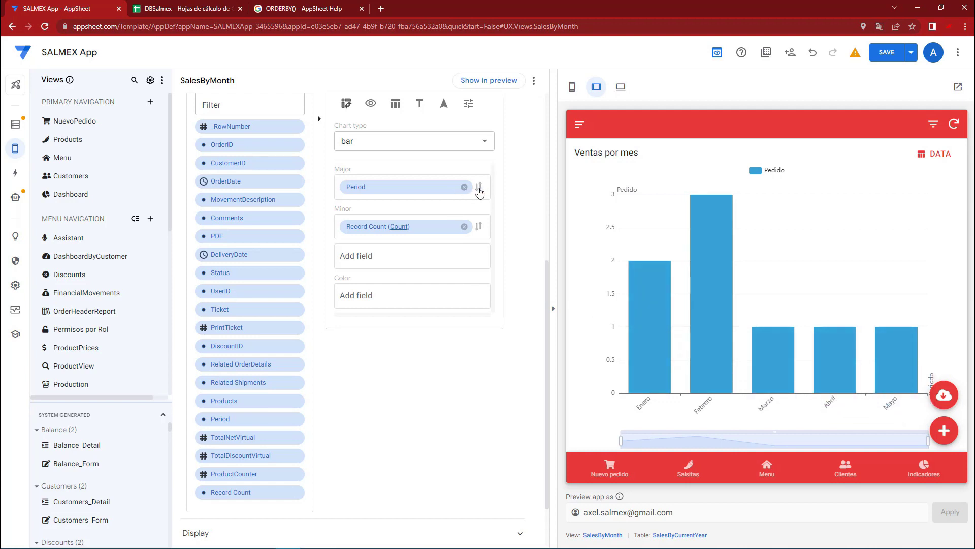
# Step: Cycle through the Period sort options, leaving months unsorted in chronological order
pyautogui.click(478, 188)
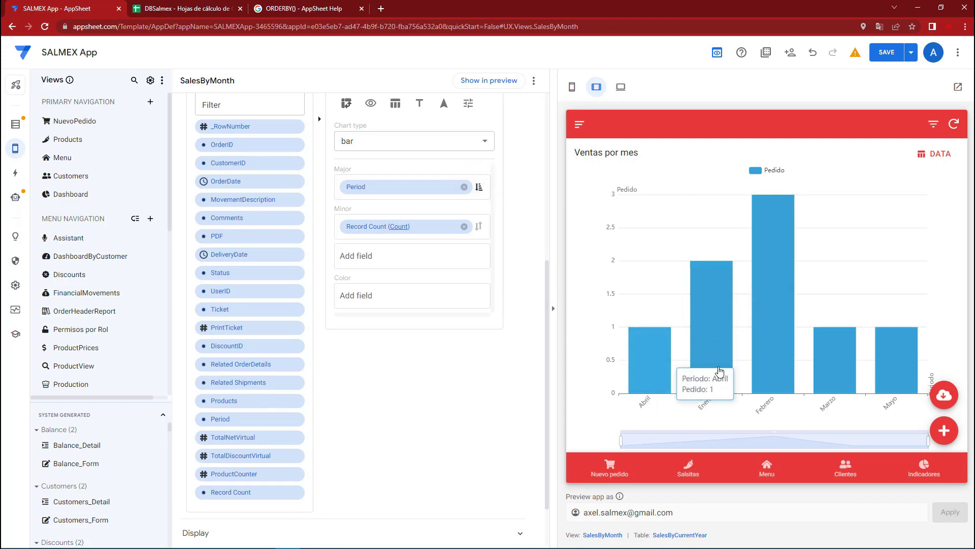
pyautogui.click(479, 188)
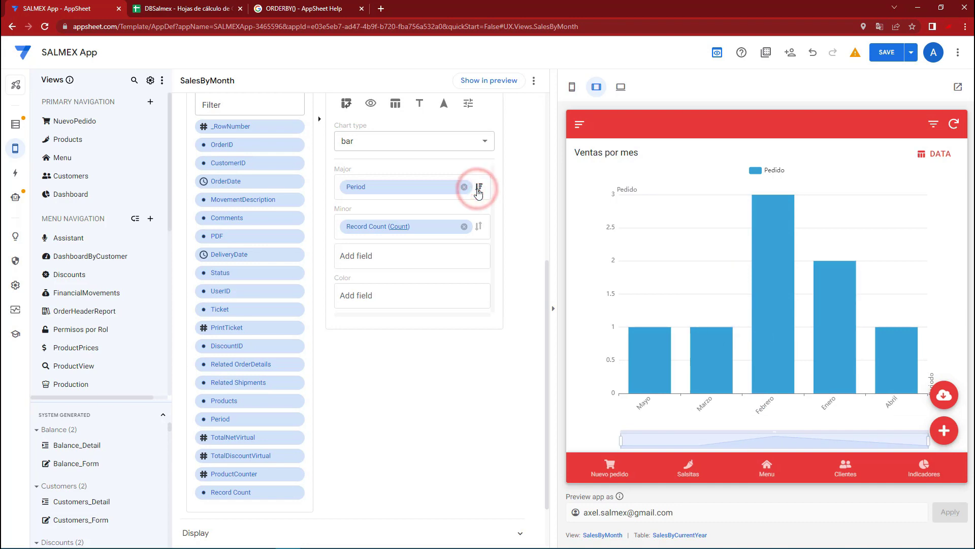
pyautogui.click(478, 188)
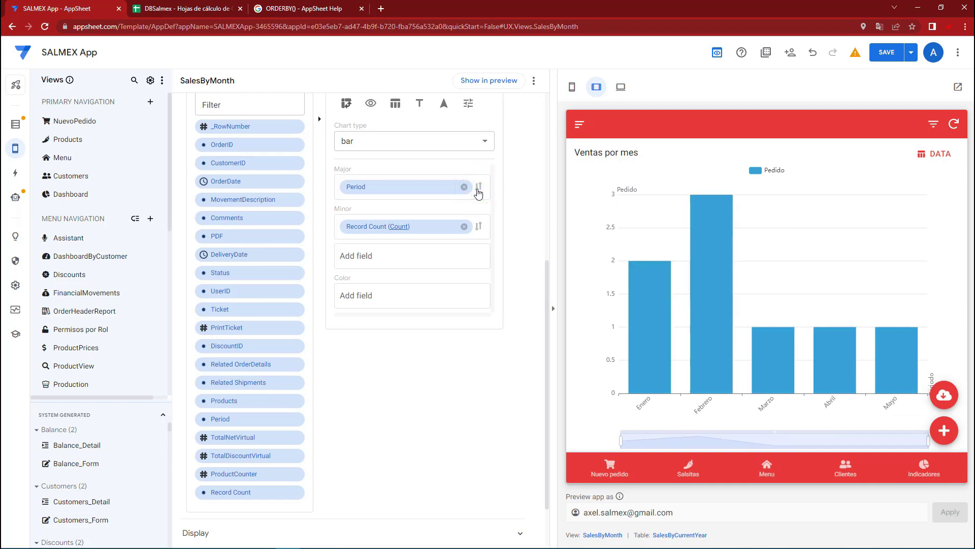
pyautogui.click(478, 188)
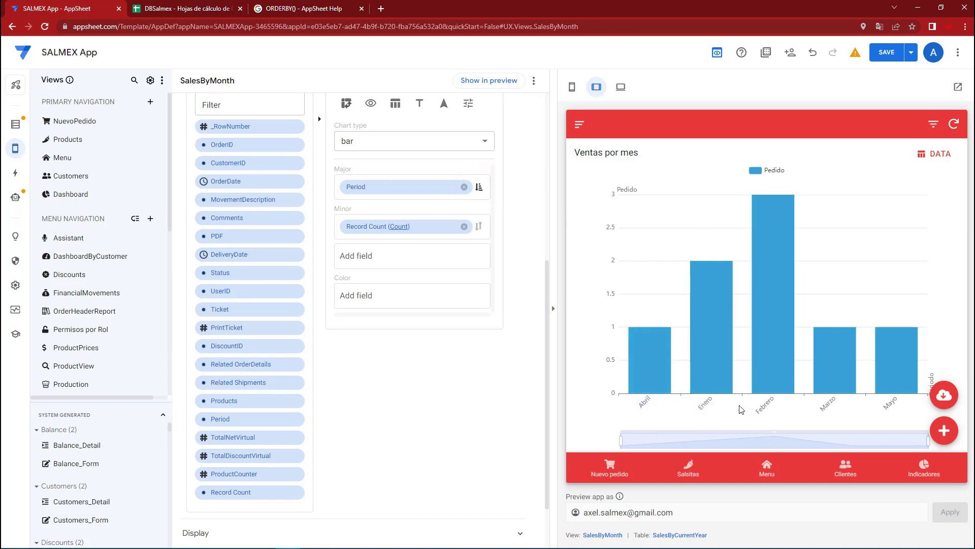
pyautogui.click(479, 188)
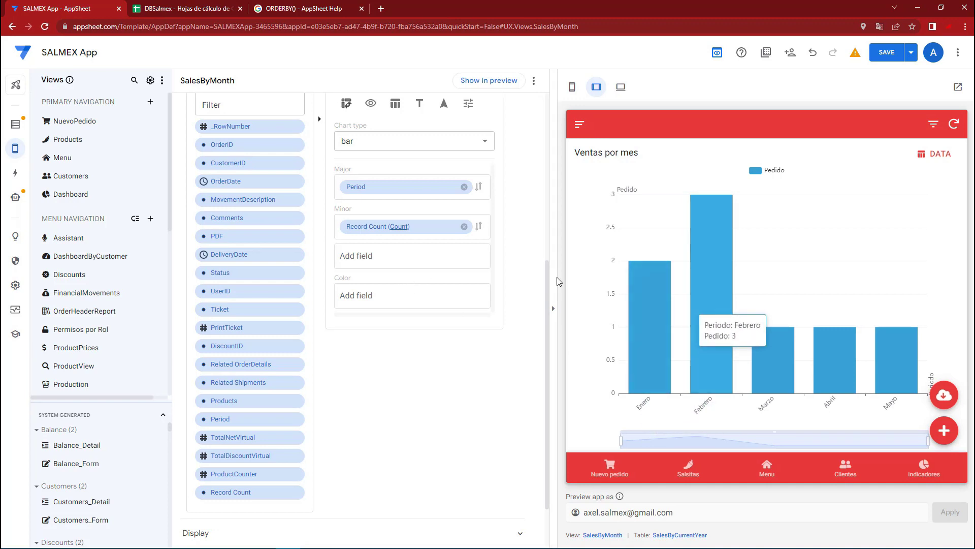
pyautogui.click(354, 259)
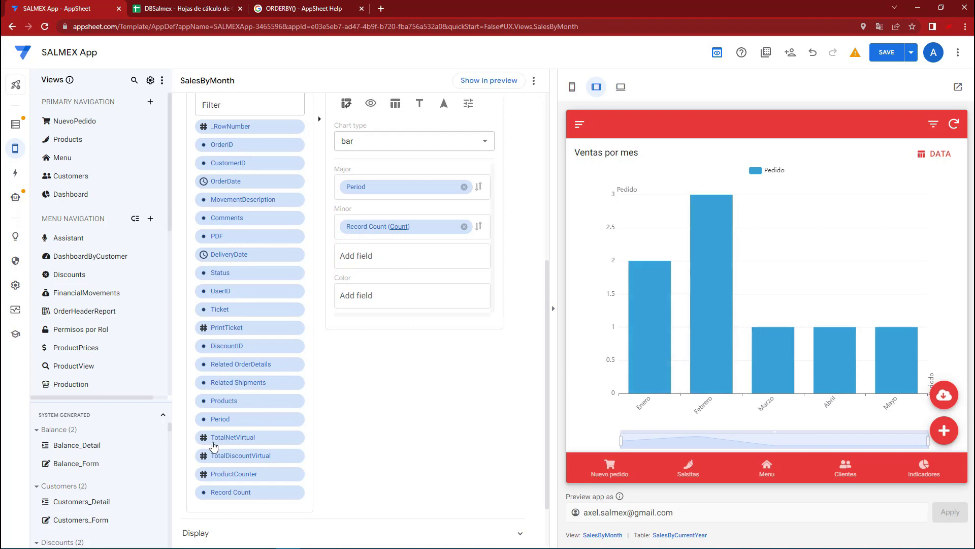
# Step: Replace Record Count in Minor with the Sum of TotalNetVirtual
pyautogui.moveTo(244, 419)
pyautogui.mouseDown()
pyautogui.moveTo(235, 419)
pyautogui.moveTo(476, 232)
pyautogui.mouseUp()
pyautogui.click(463, 226)
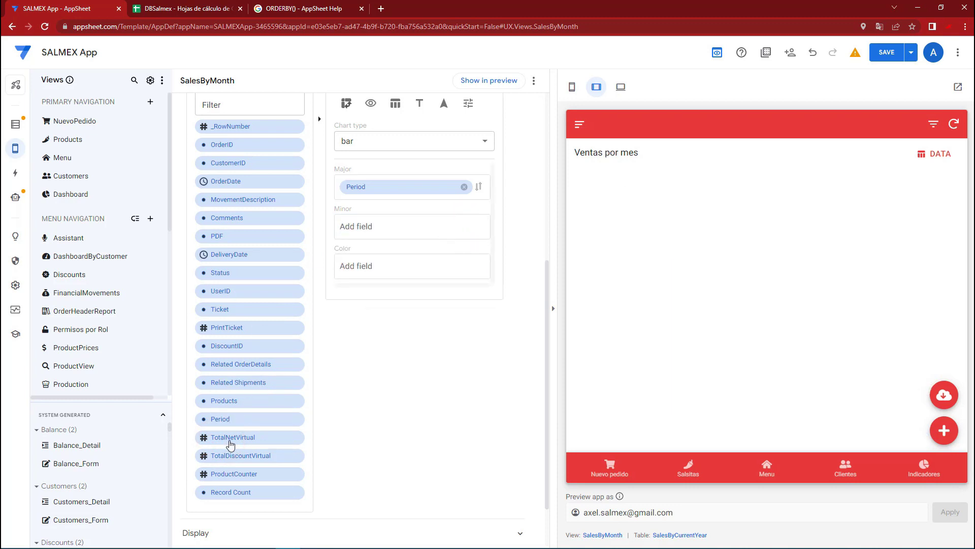
pyautogui.moveTo(231, 444); pyautogui.dragTo(392, 239)
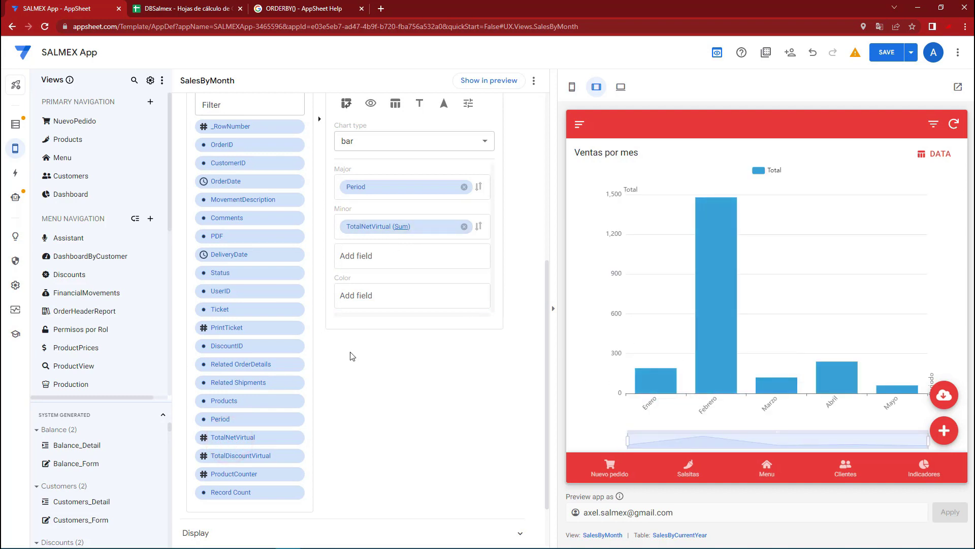
pyautogui.click(362, 304)
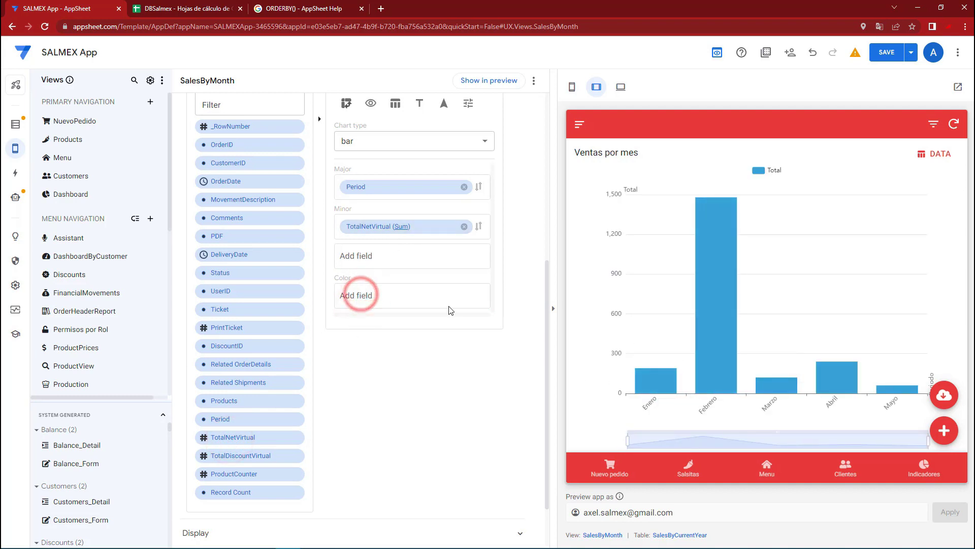
pyautogui.click(402, 140)
pyautogui.click(381, 159)
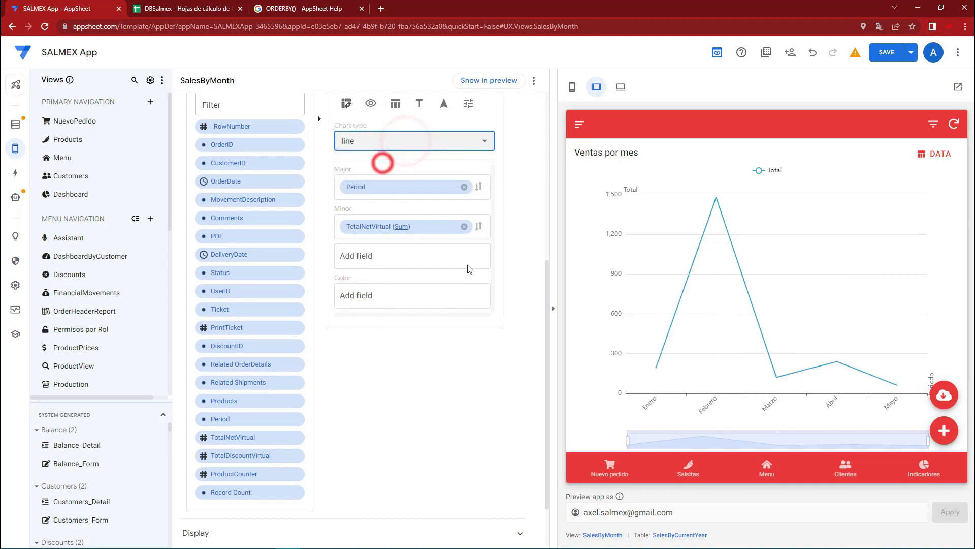
pyautogui.scroll(1, 378, 203)
pyautogui.click(374, 191)
pyautogui.scroll(1, 371, 192)
pyautogui.click(364, 208)
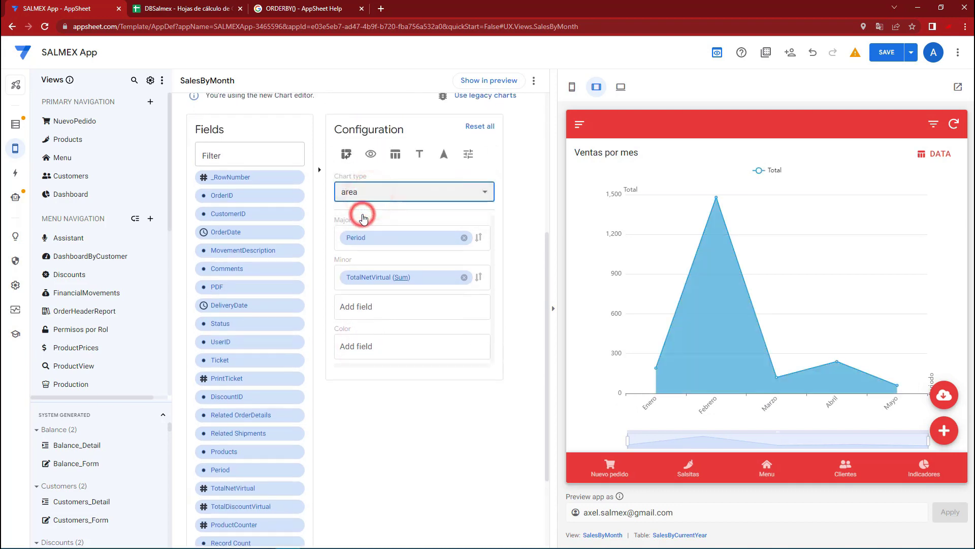
pyautogui.click(375, 198)
pyautogui.click(355, 133)
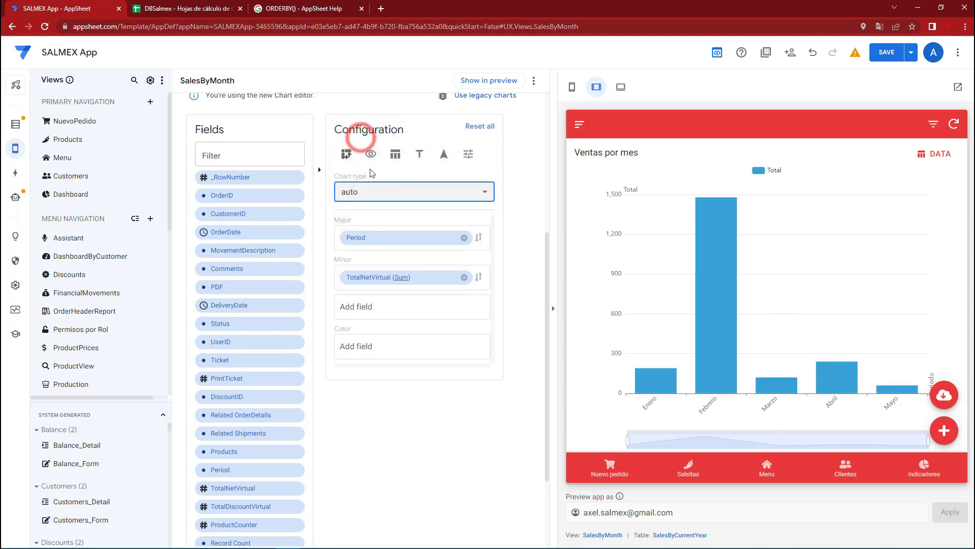
pyautogui.click(374, 193)
pyautogui.click(358, 207)
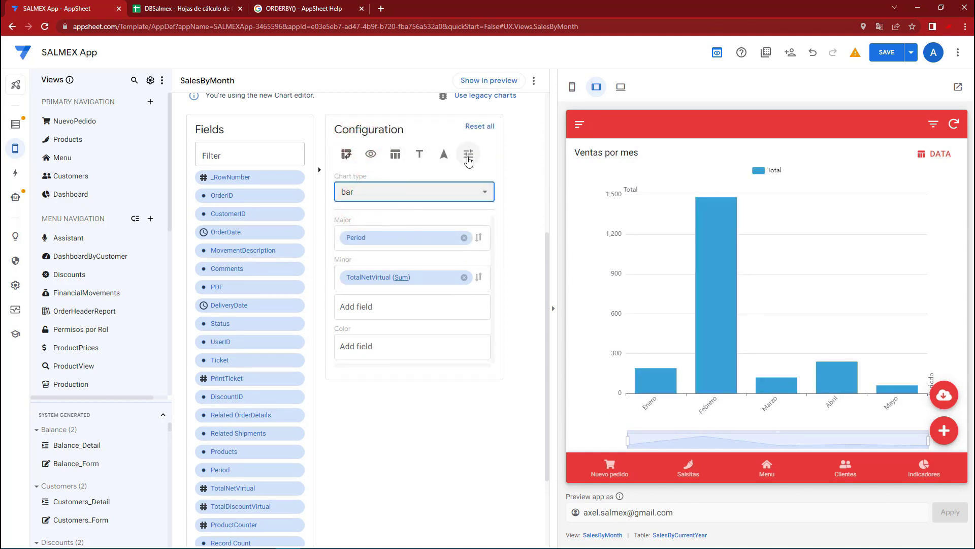
# Step: Toggle the Data Zoom slider and test narrowing the chart to Febrero through Abril
pyautogui.click(468, 154)
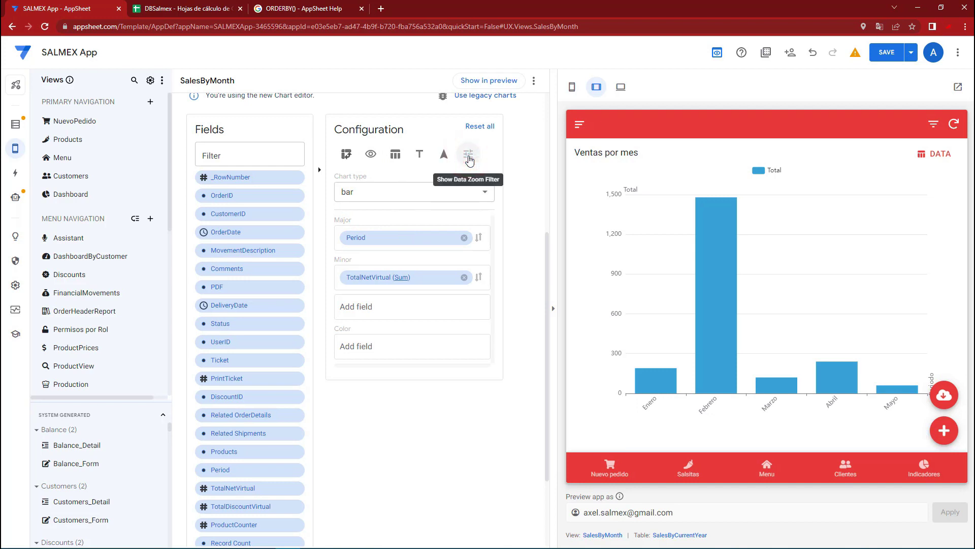
pyautogui.click(468, 157)
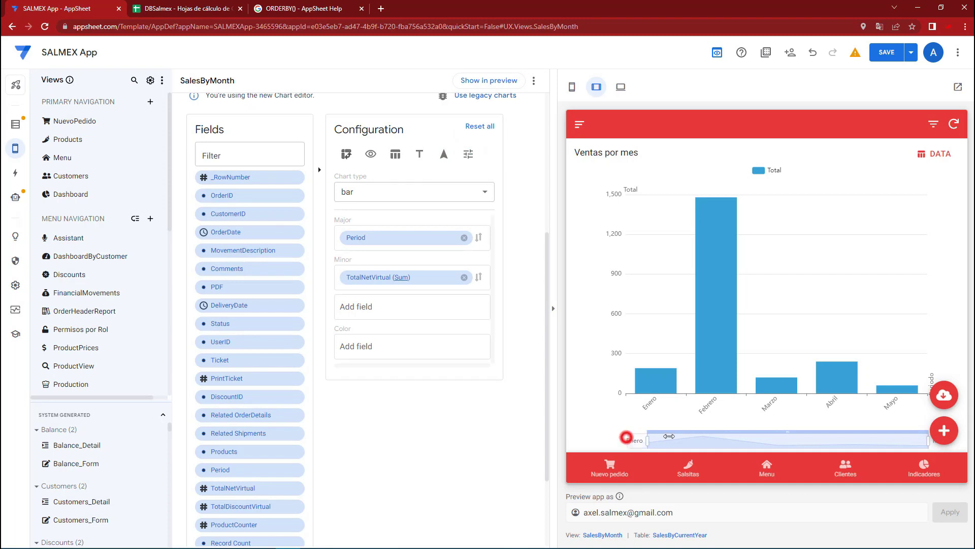
pyautogui.moveTo(626, 440); pyautogui.dragTo(734, 438)
pyautogui.moveTo(928, 438)
pyautogui.mouseDown()
pyautogui.moveTo(781, 440)
pyautogui.moveTo(929, 440)
pyautogui.mouseUp()
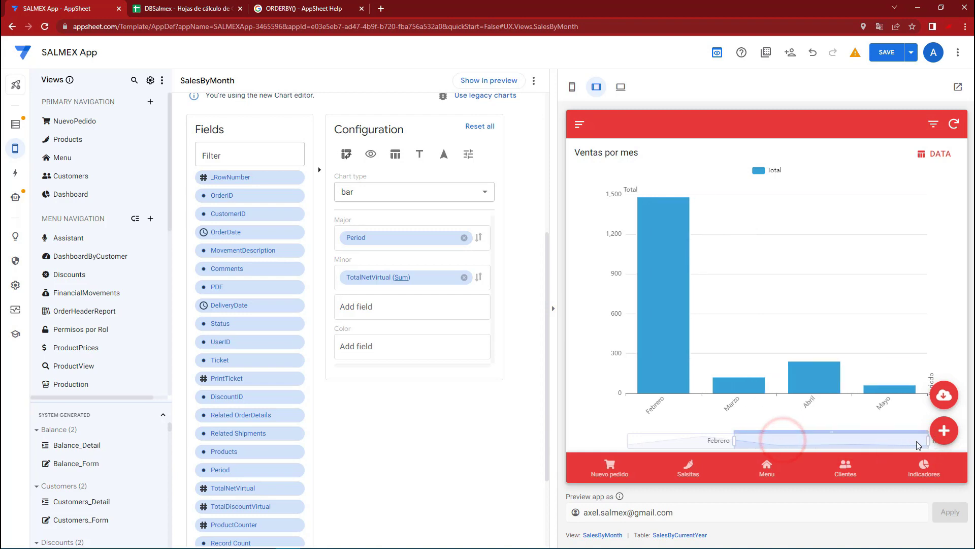
pyautogui.moveTo(688, 439); pyautogui.dragTo(628, 440)
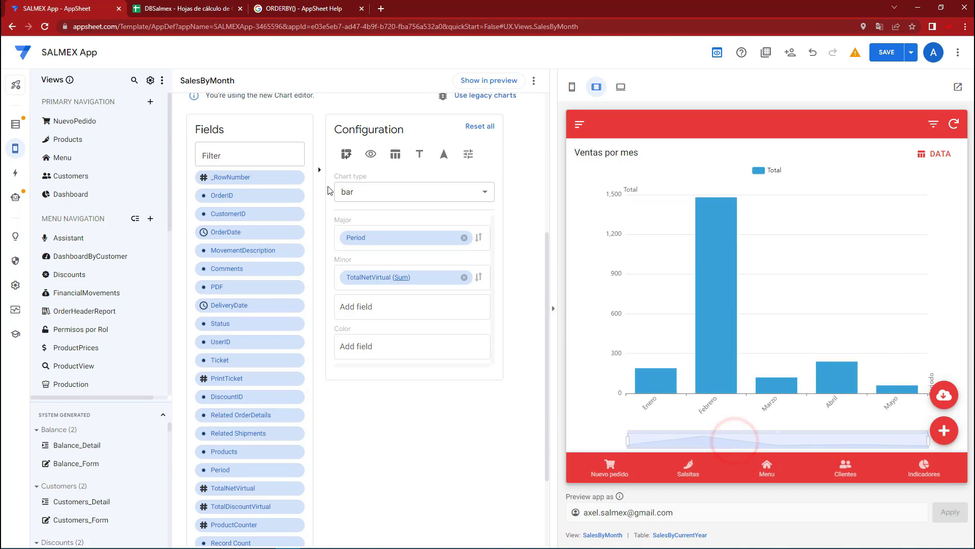
pyautogui.scroll(2, 440, 213)
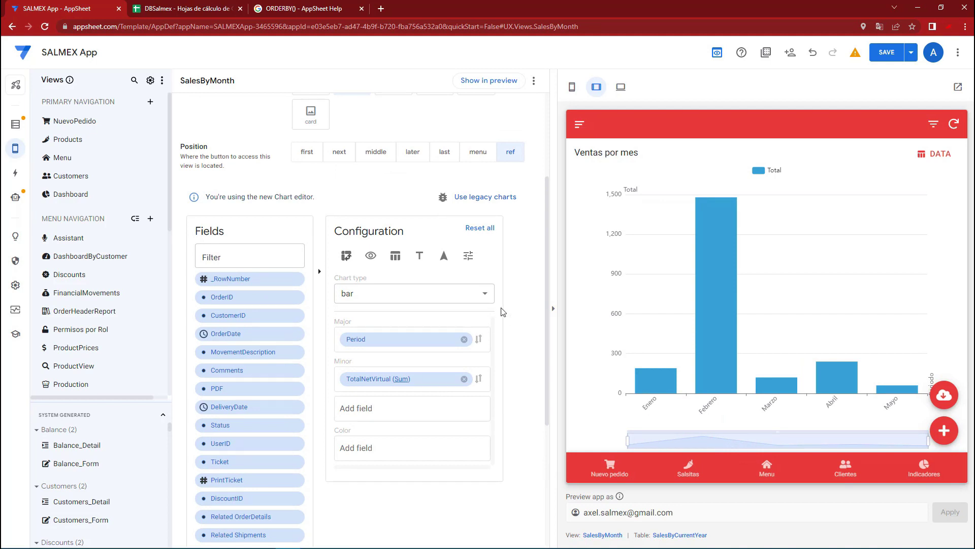
# Step: Open the Period column's formula in the OrderHeader table
pyautogui.click(670, 535)
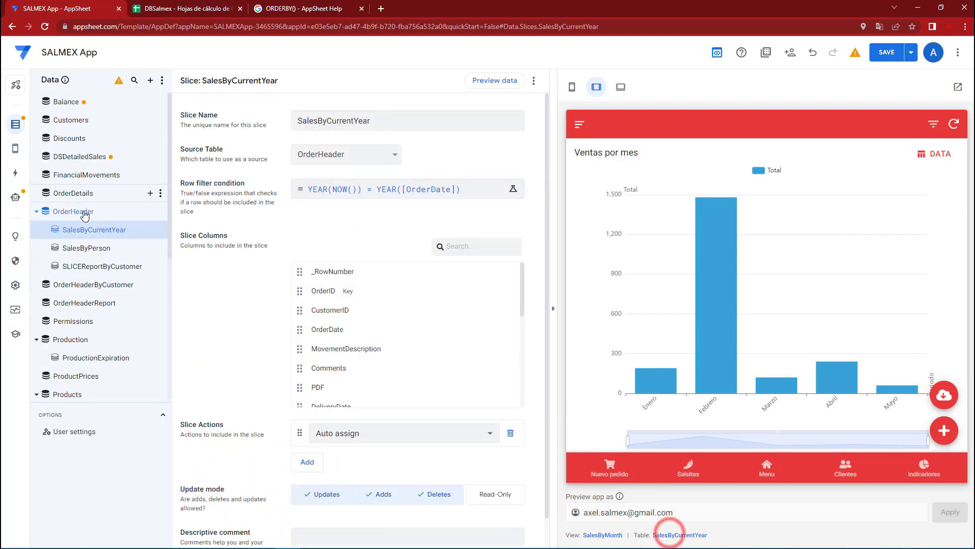
pyautogui.click(76, 216)
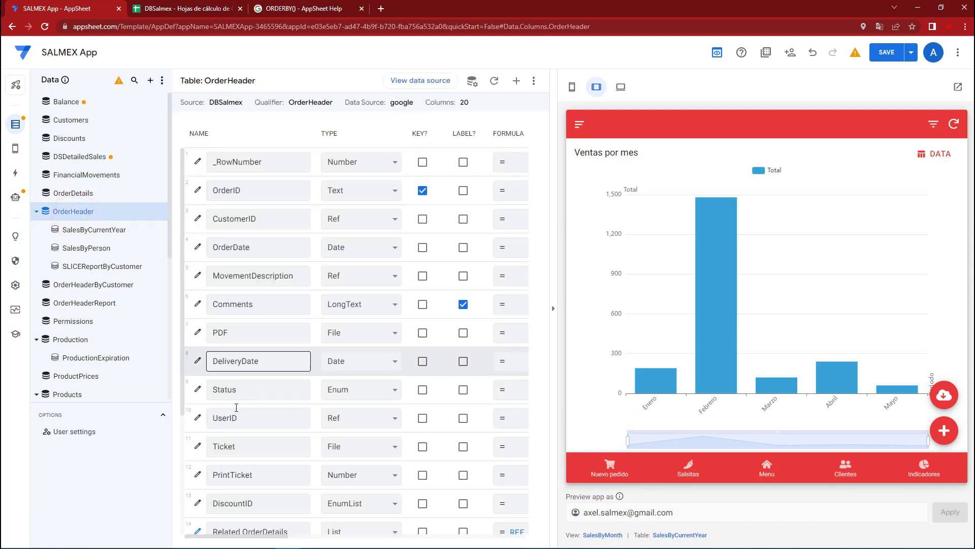
pyautogui.scroll(-2, 236, 407)
pyautogui.scroll(-1, 239, 417)
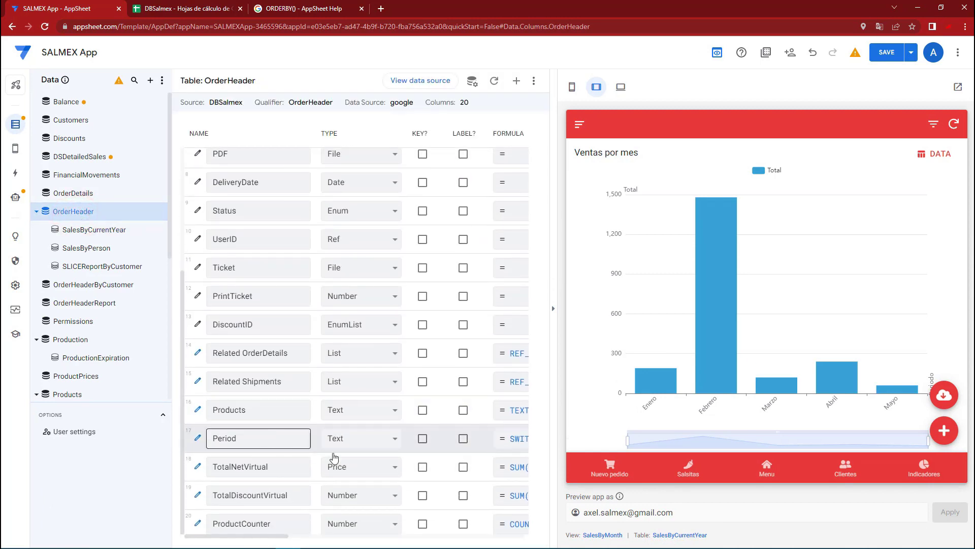
pyautogui.click(525, 445)
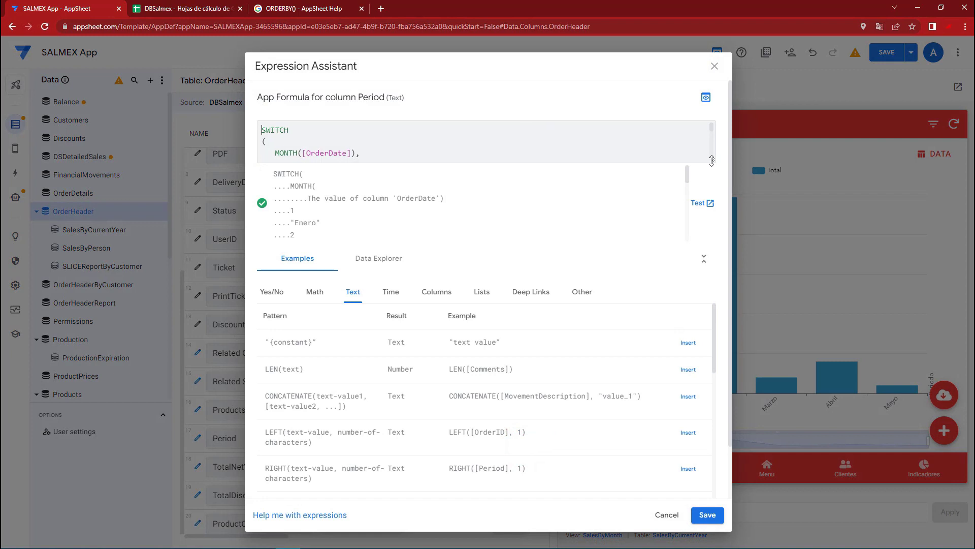
# Step: Enlarge the editor and select the whole SWITCH on MONTH([OrderDate]) formula
pyautogui.click(711, 161)
pyautogui.moveTo(321, 304); pyautogui.dragTo(253, 113)
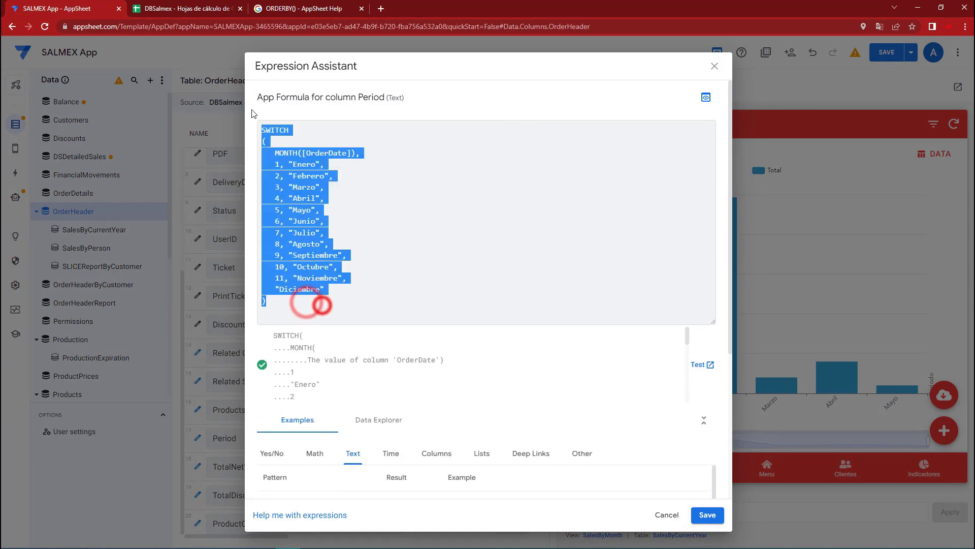